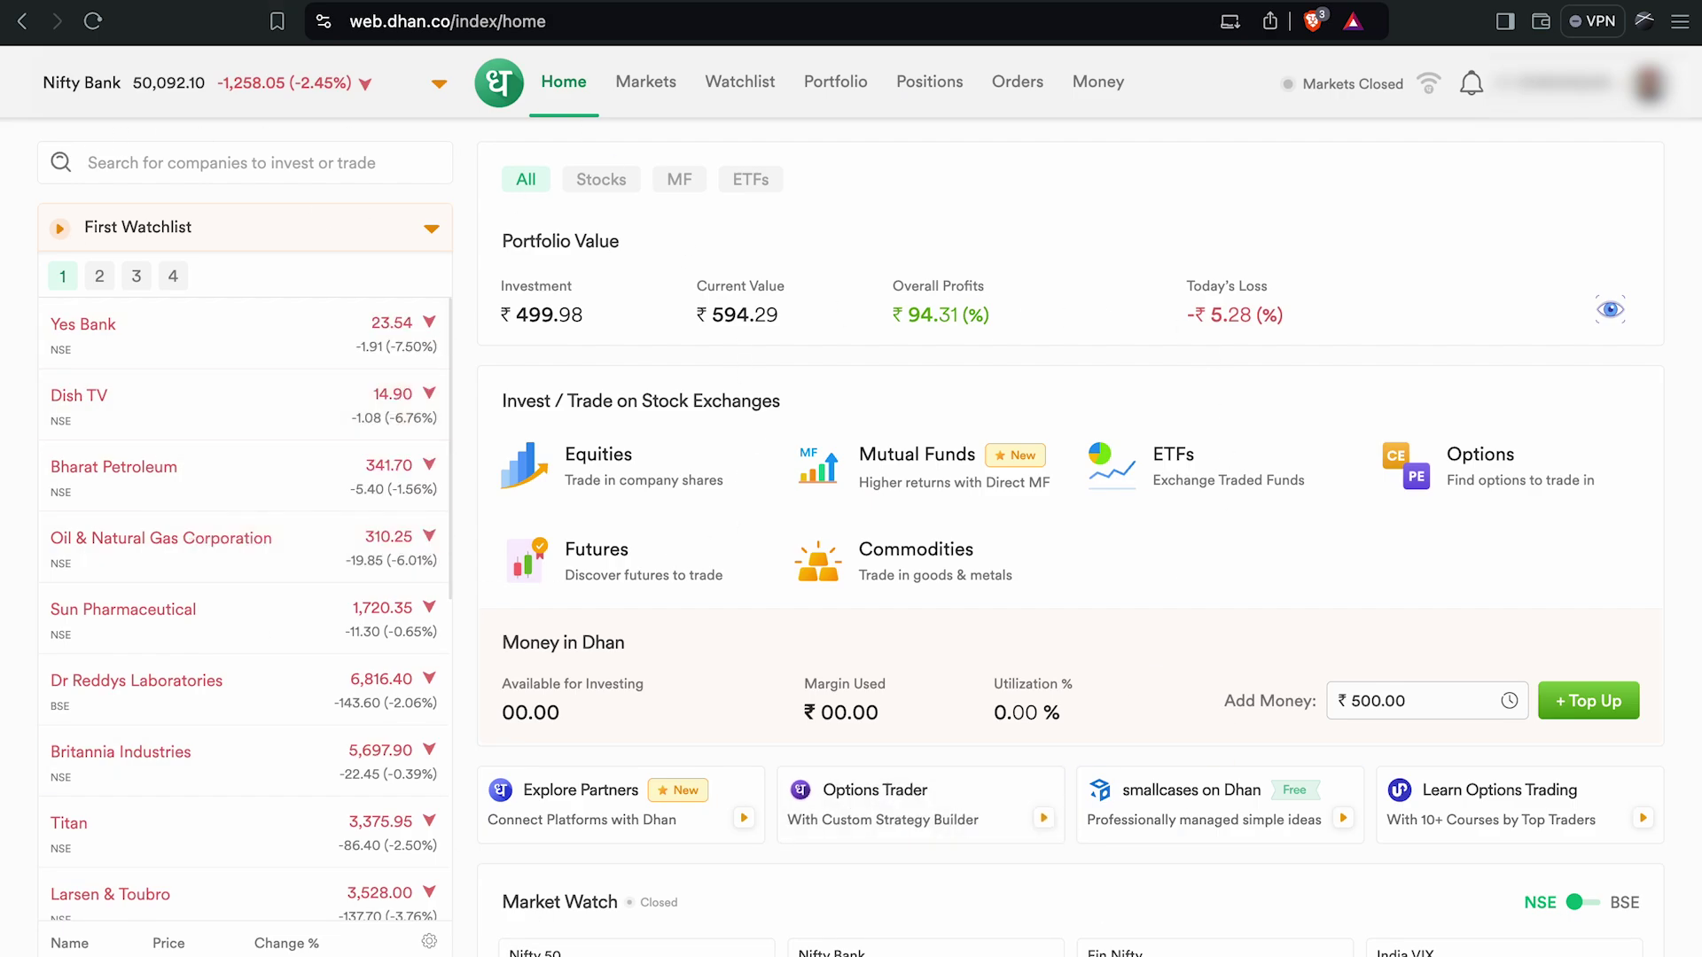
Go to scanx.trade, open the Momentum Stocks screener among the technical screeners, and start customizing its filters
left_click(496, 22)
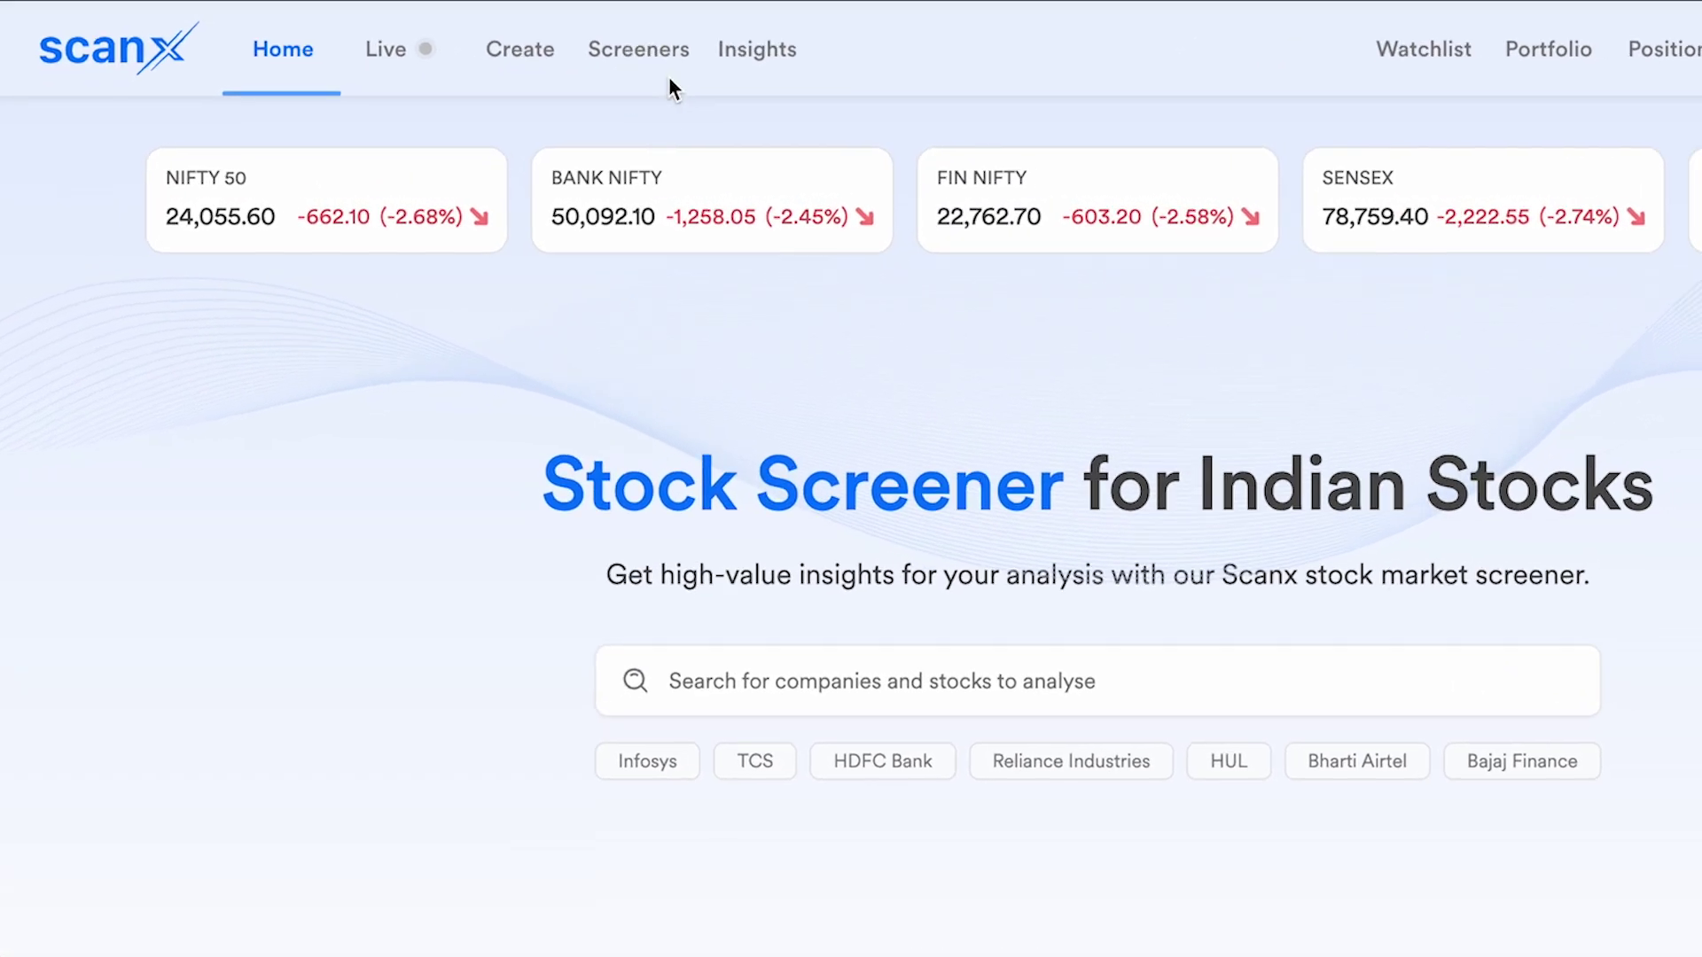
left_click(669, 76)
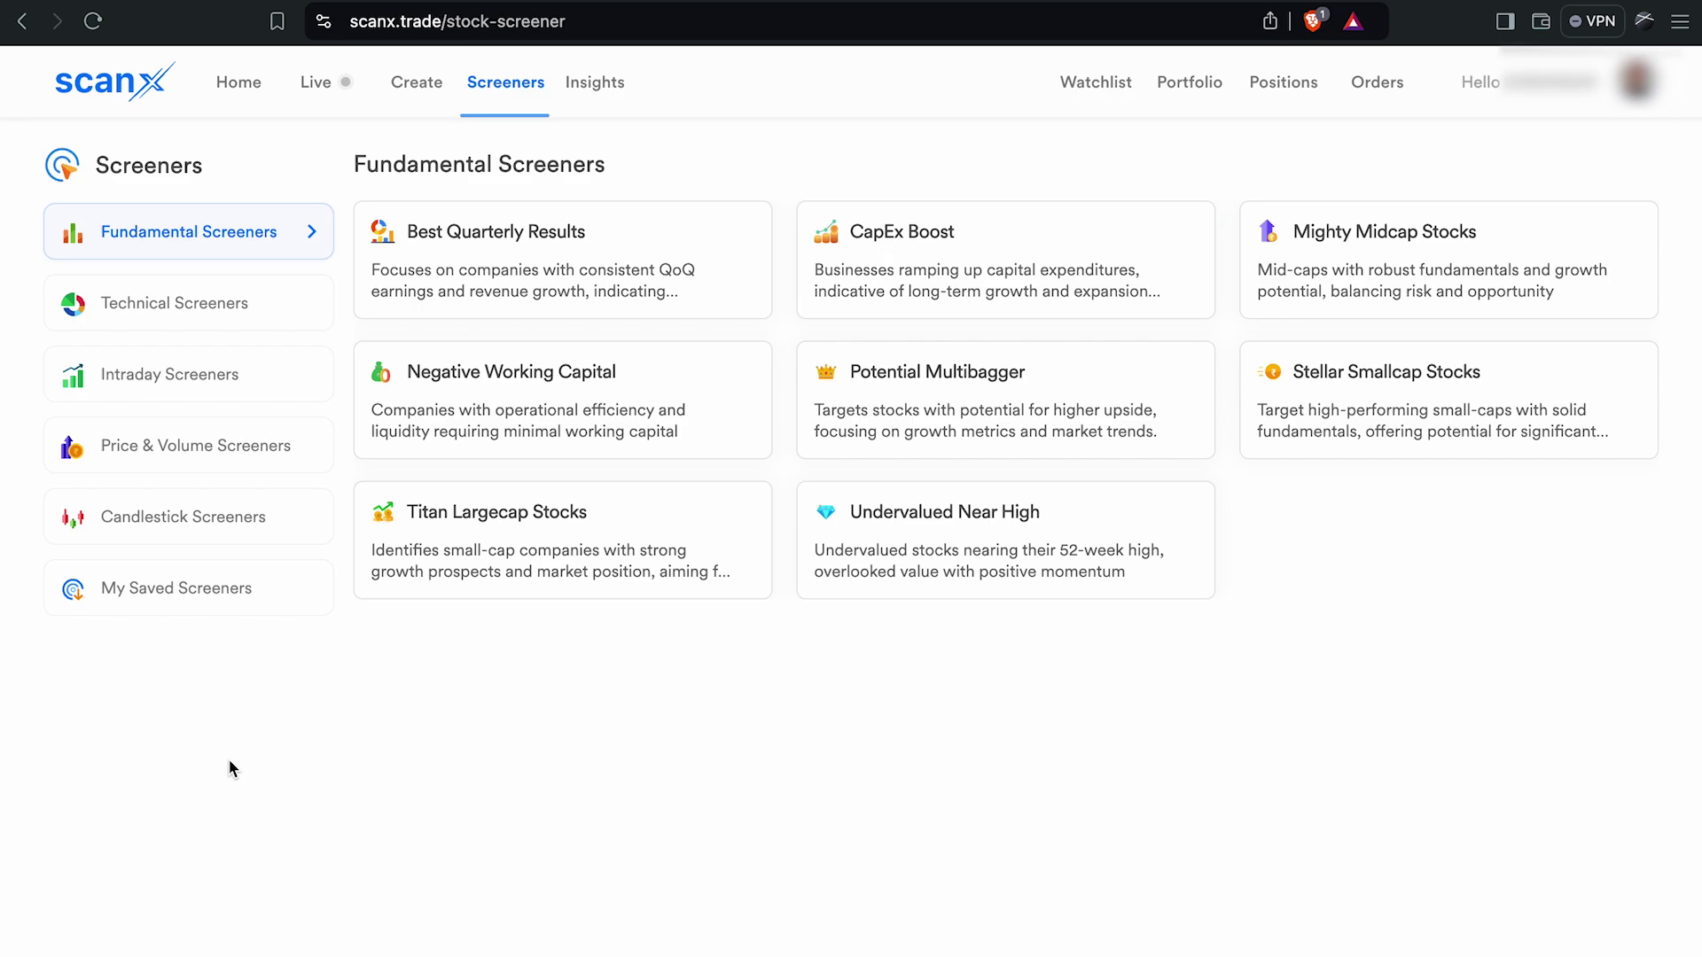
mouse_move(106, 277)
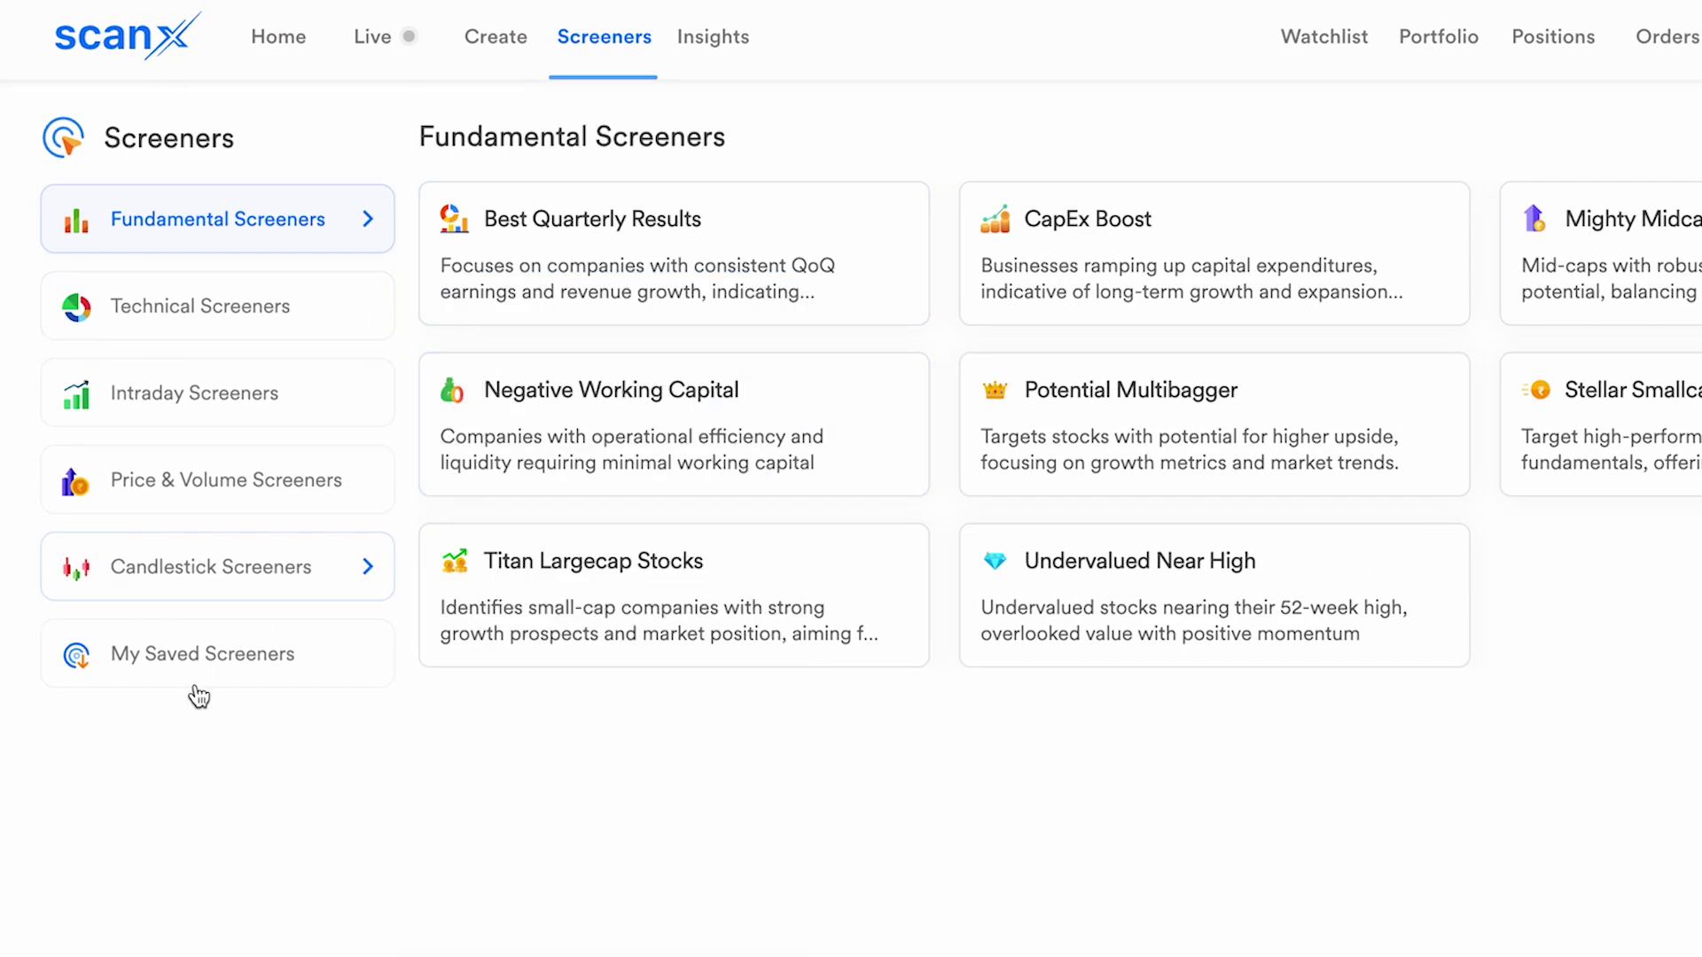
mouse_move(124, 312)
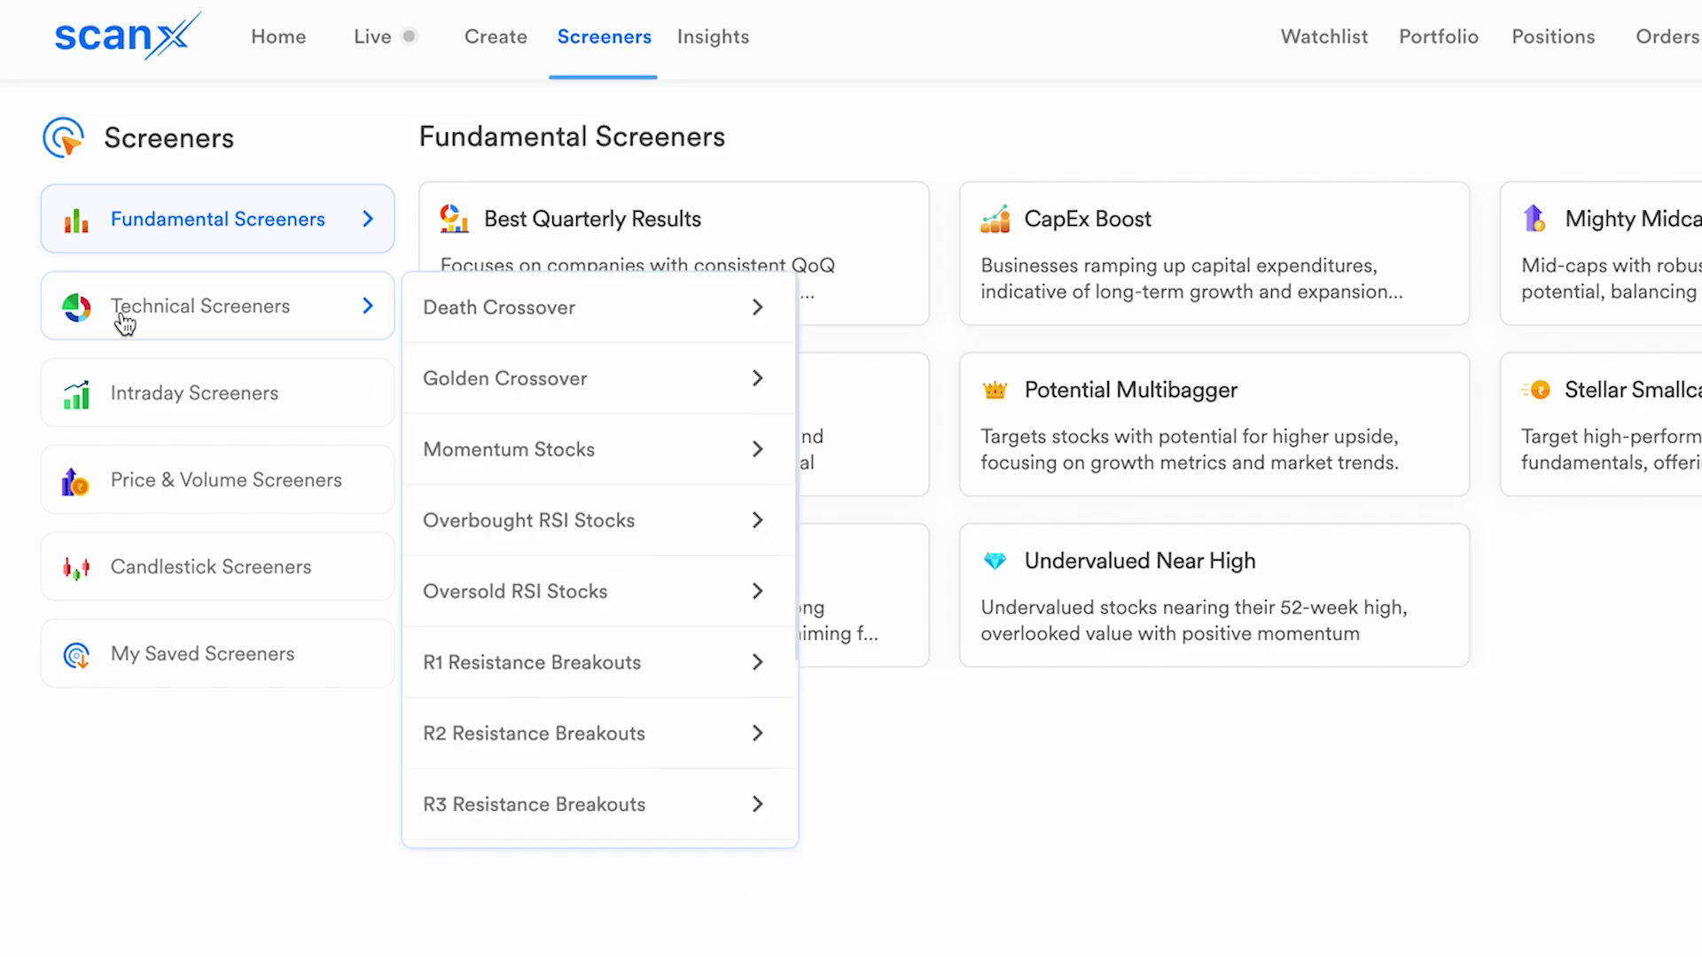
left_click(213, 303)
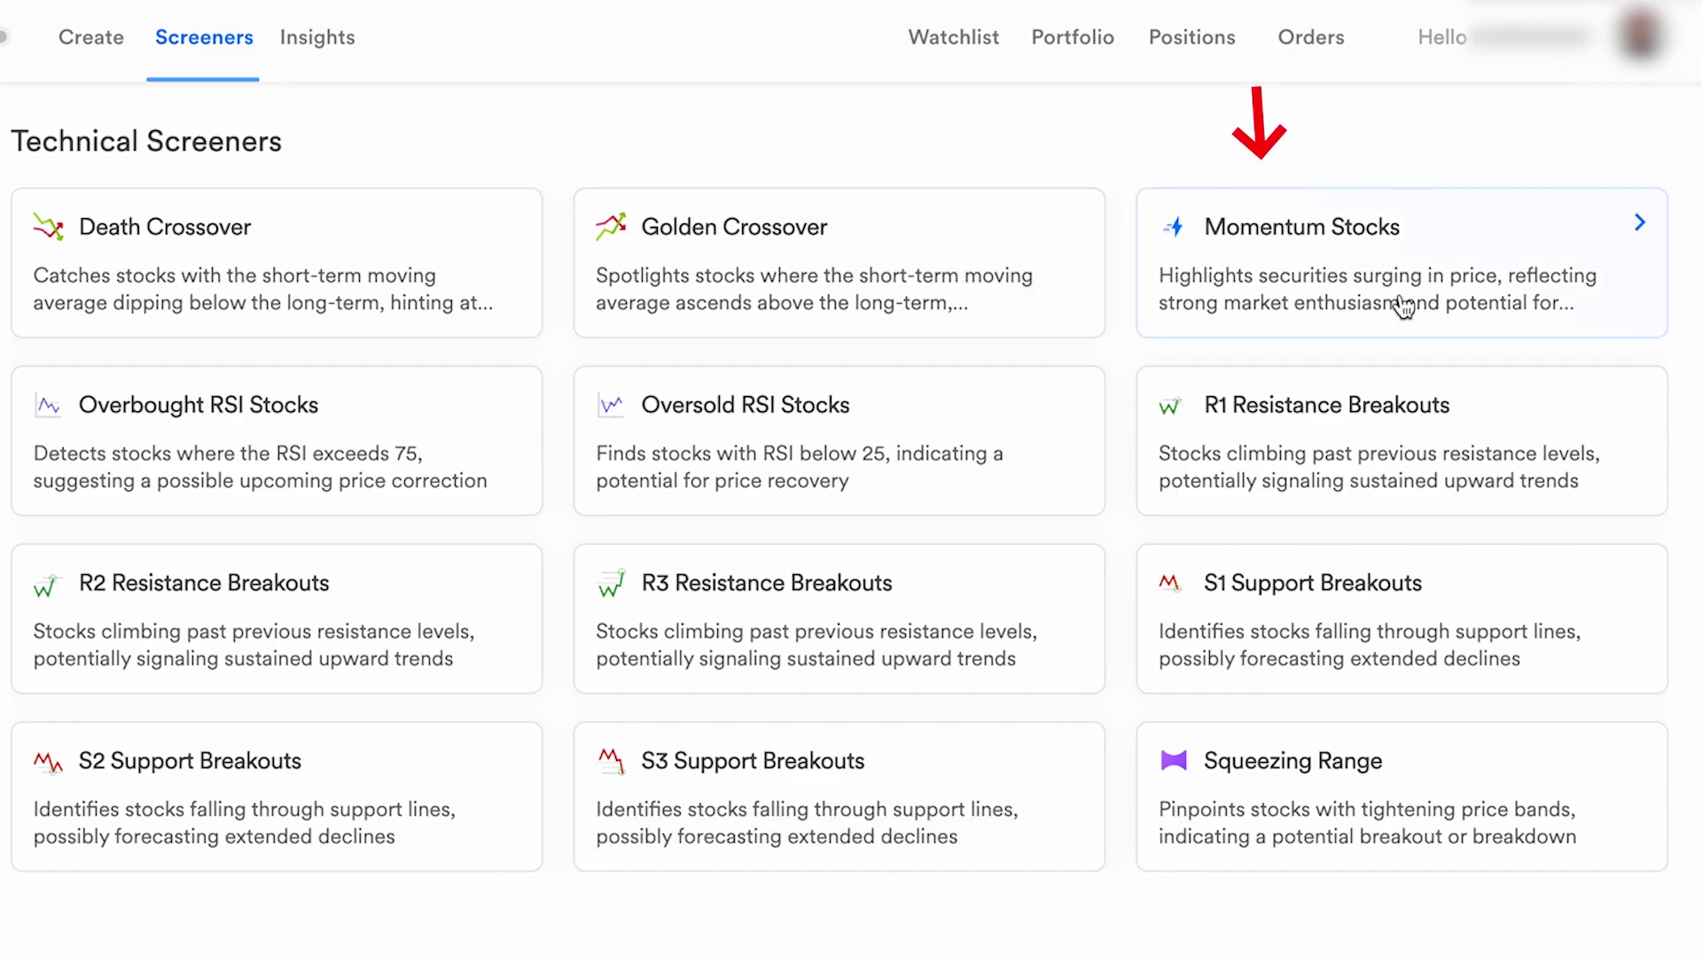
left_click(1402, 304)
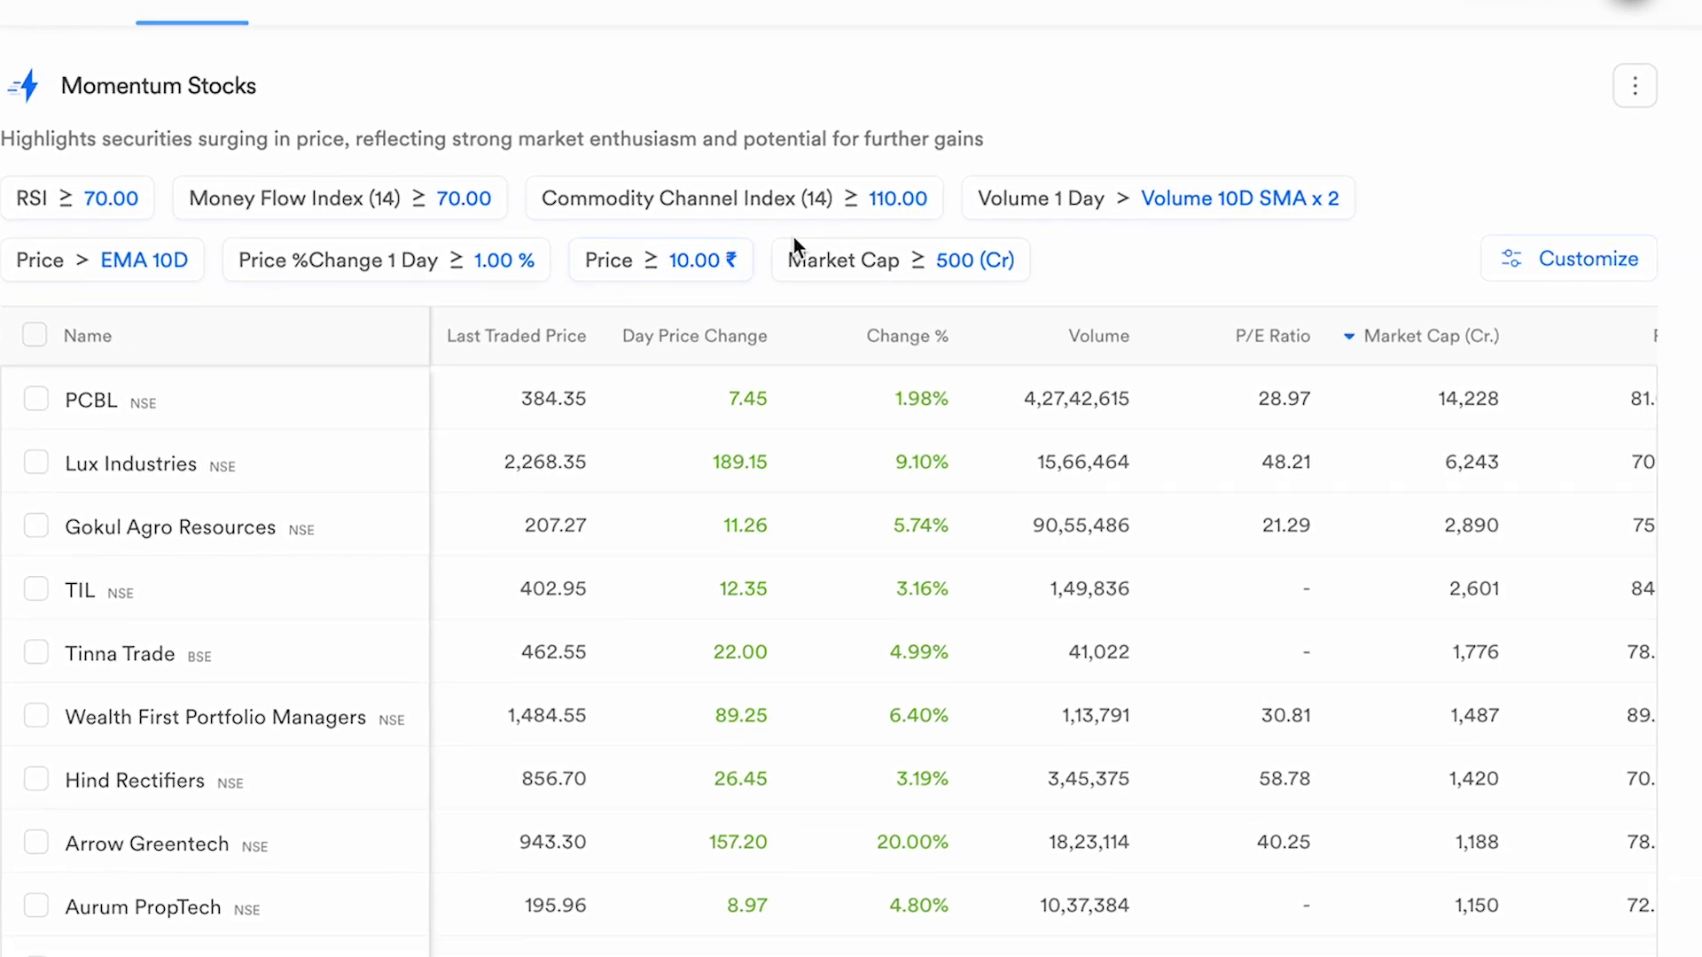
left_click(1552, 277)
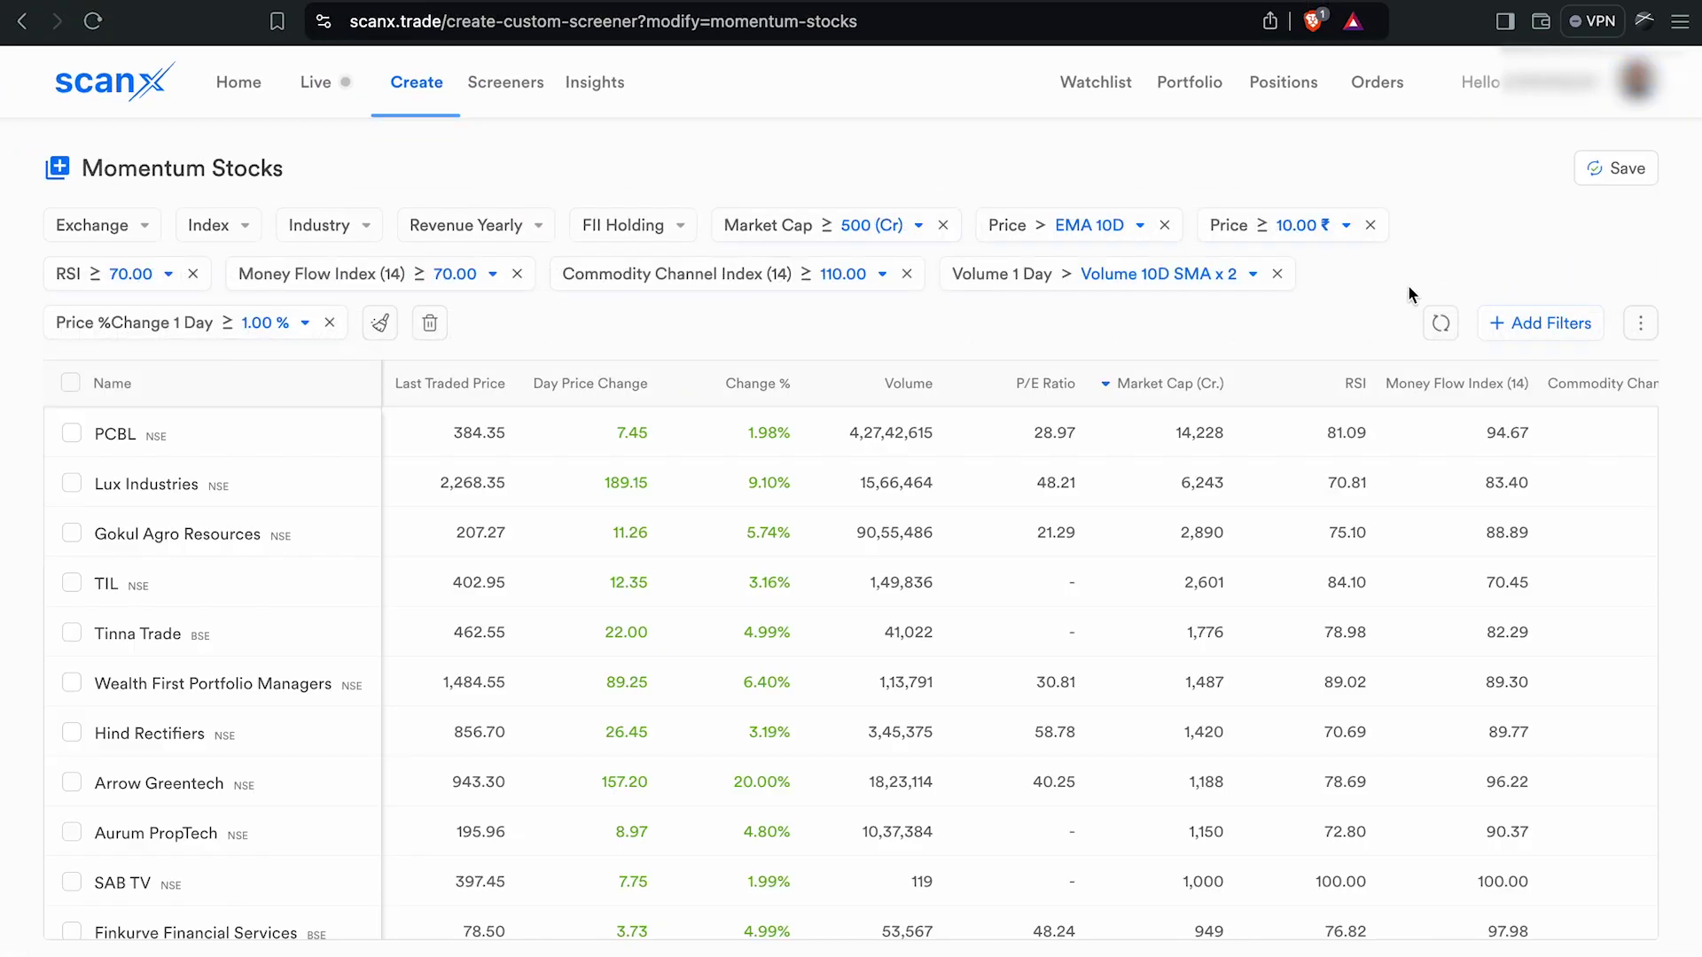
Set the minimum of the Price filter to 100 ₹
left_click(1334, 235)
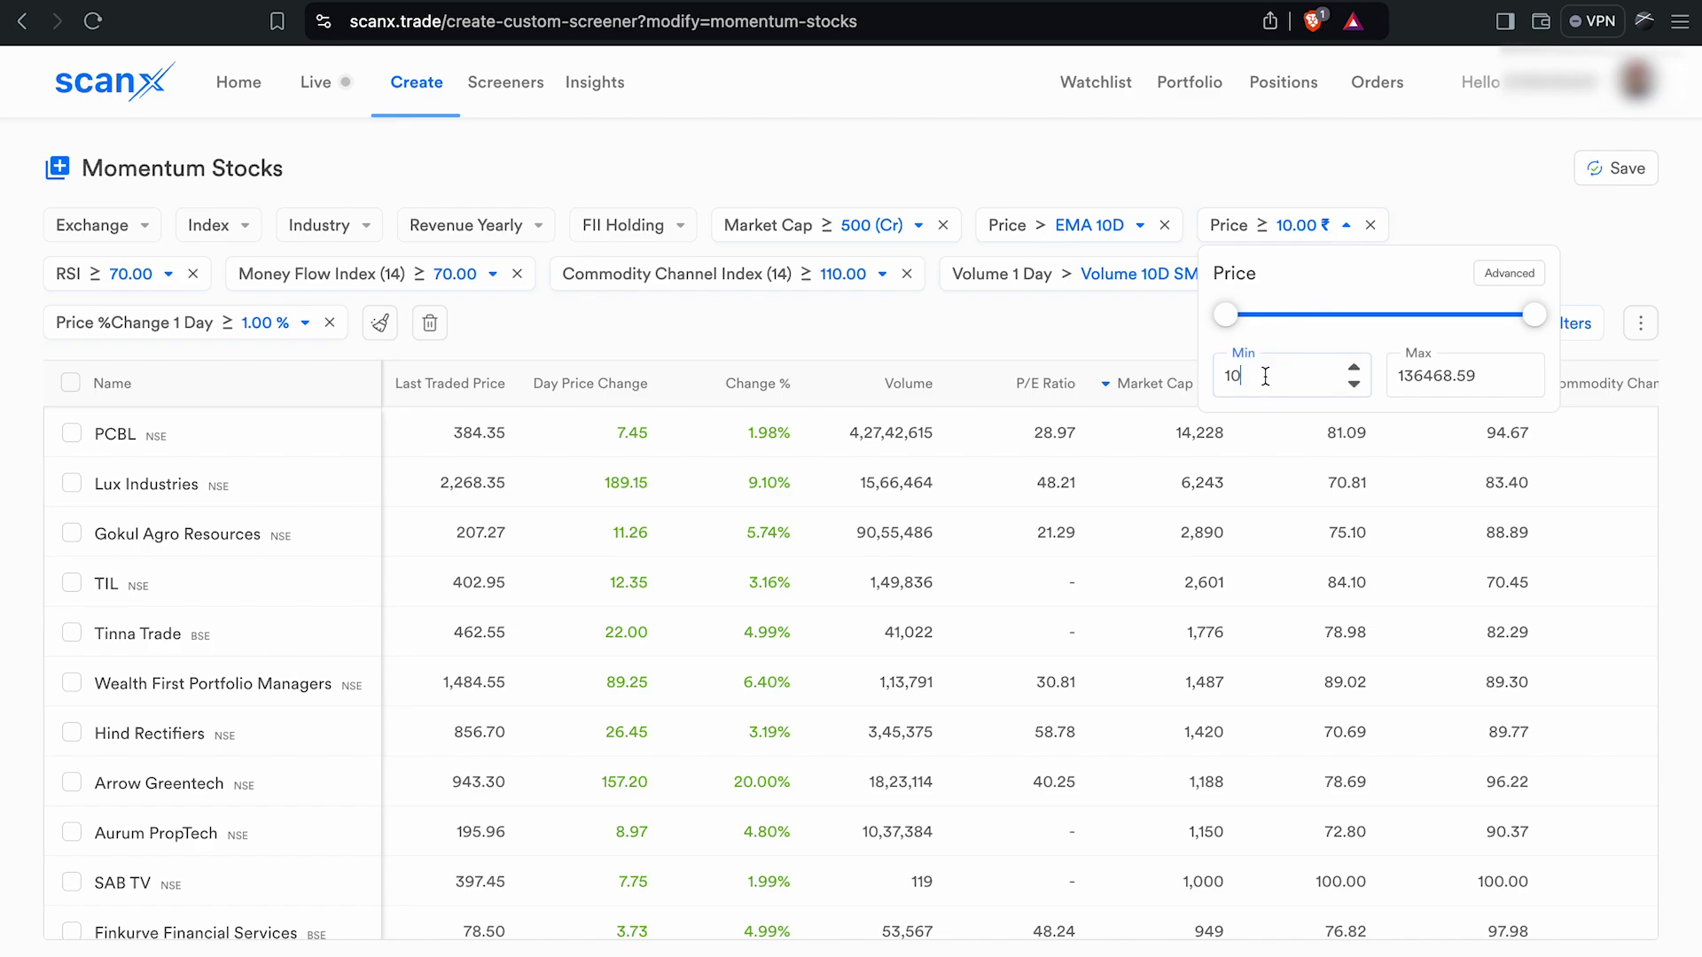
type("0")
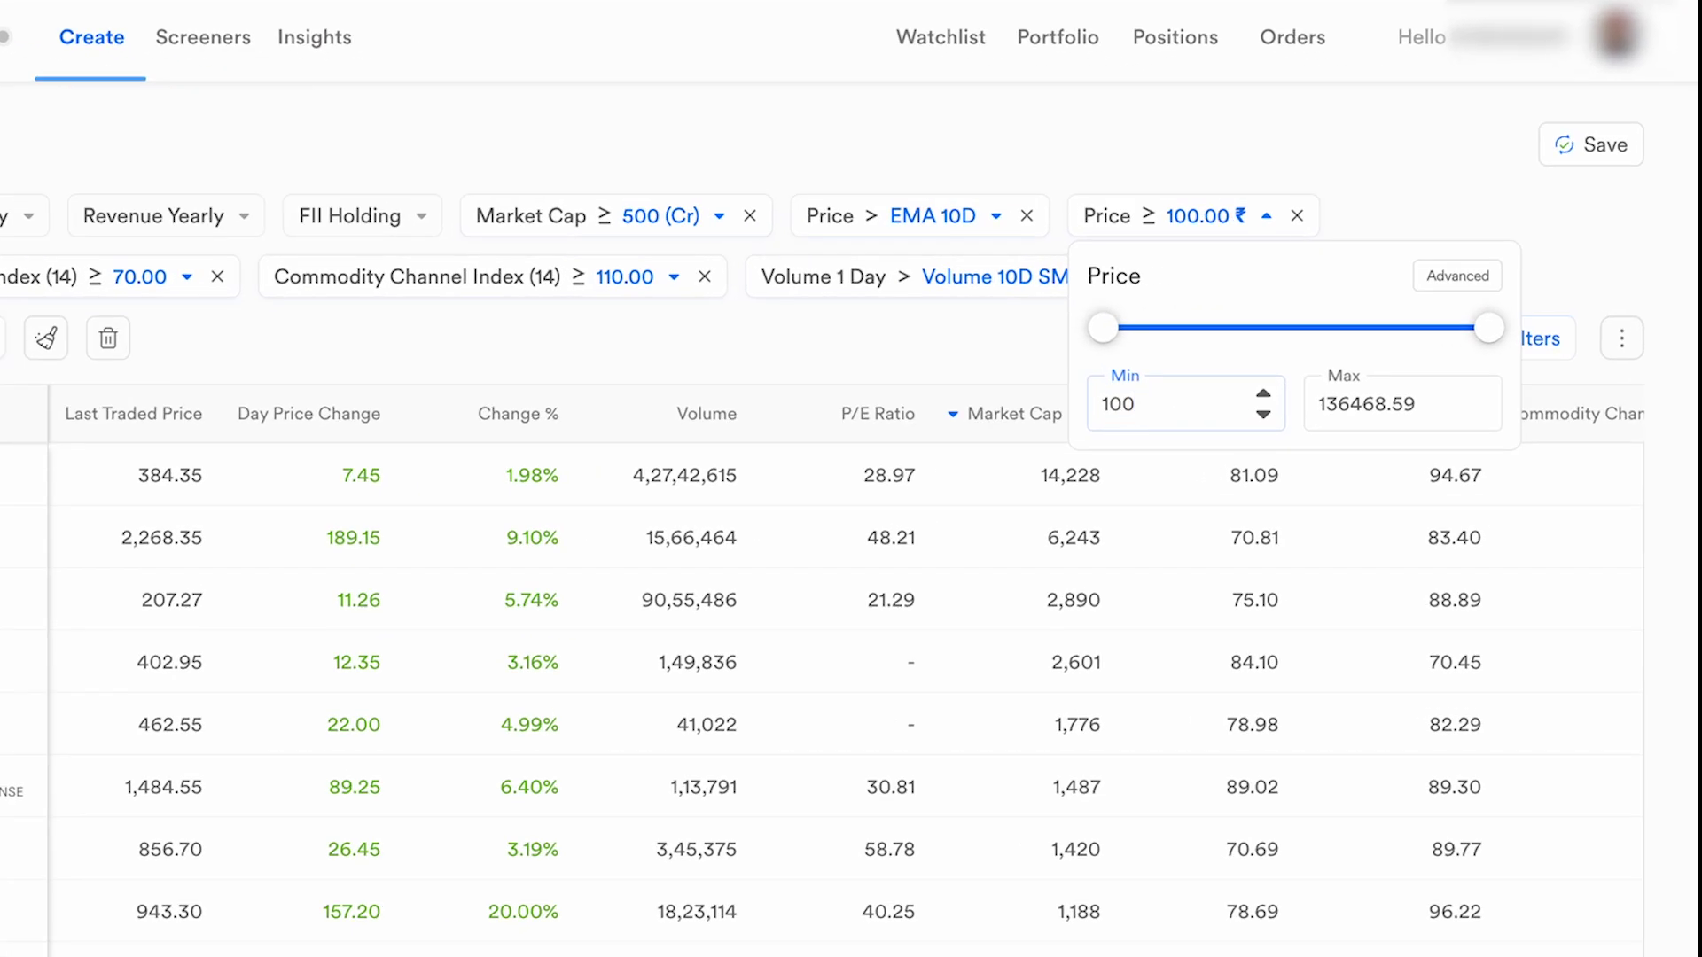
key("Return")
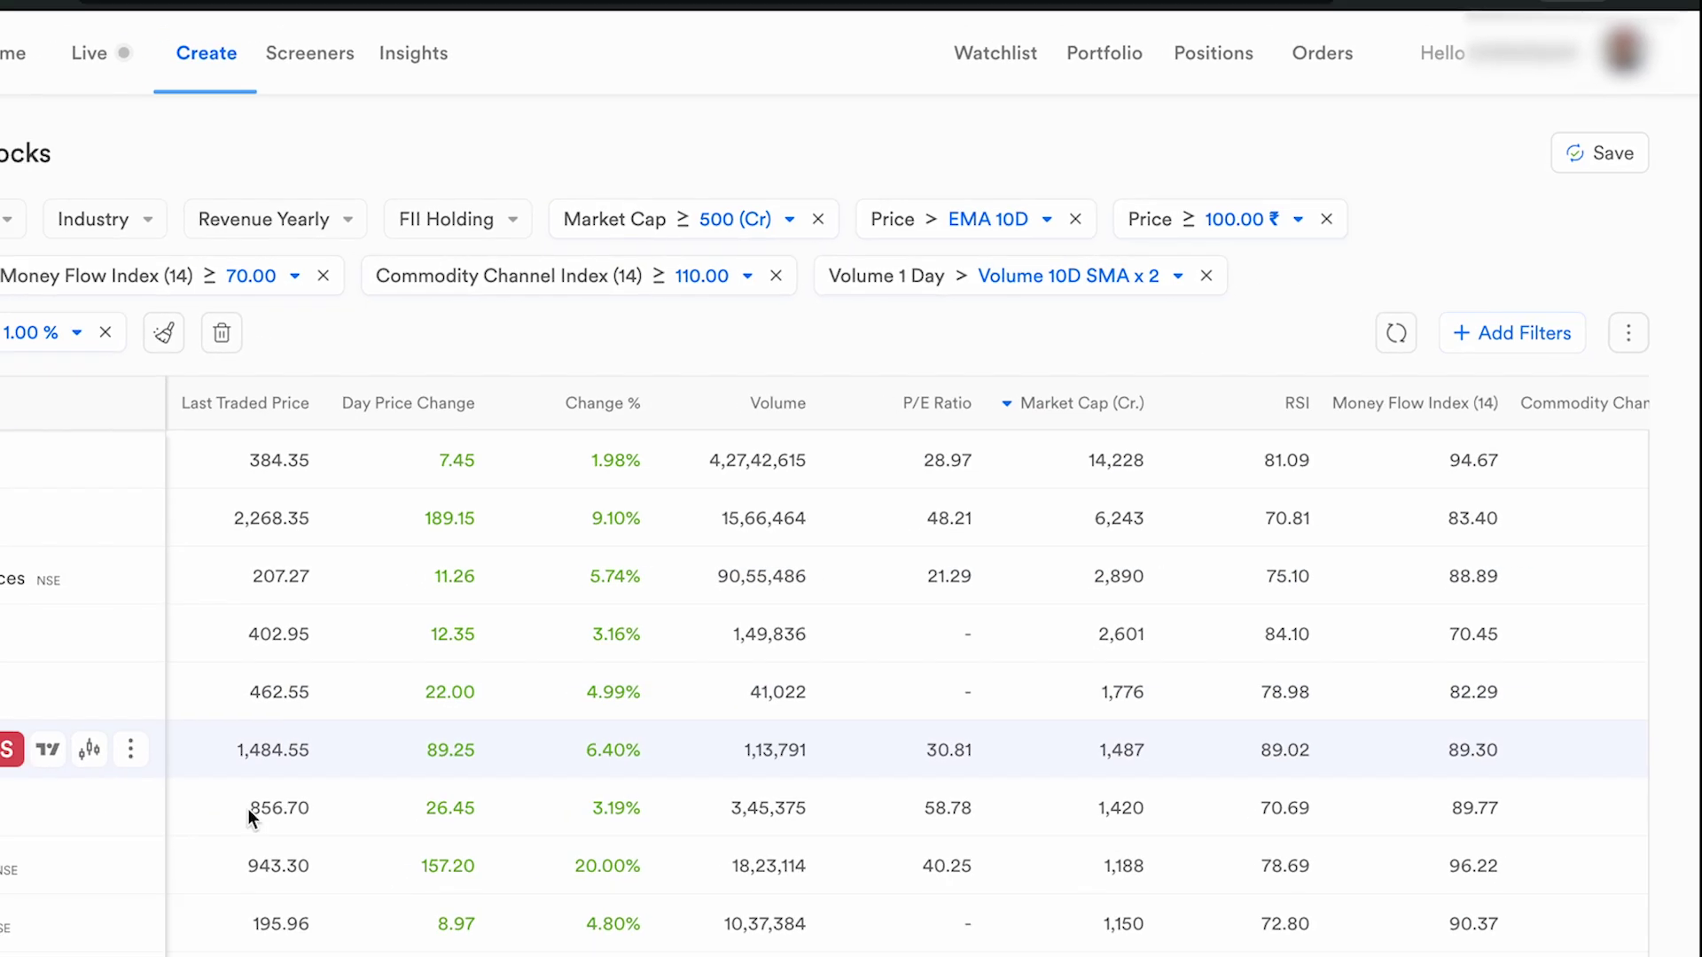
Lower the minimum of the Price filter to 1 ₹ and look through the matching stocks
left_click(1287, 224)
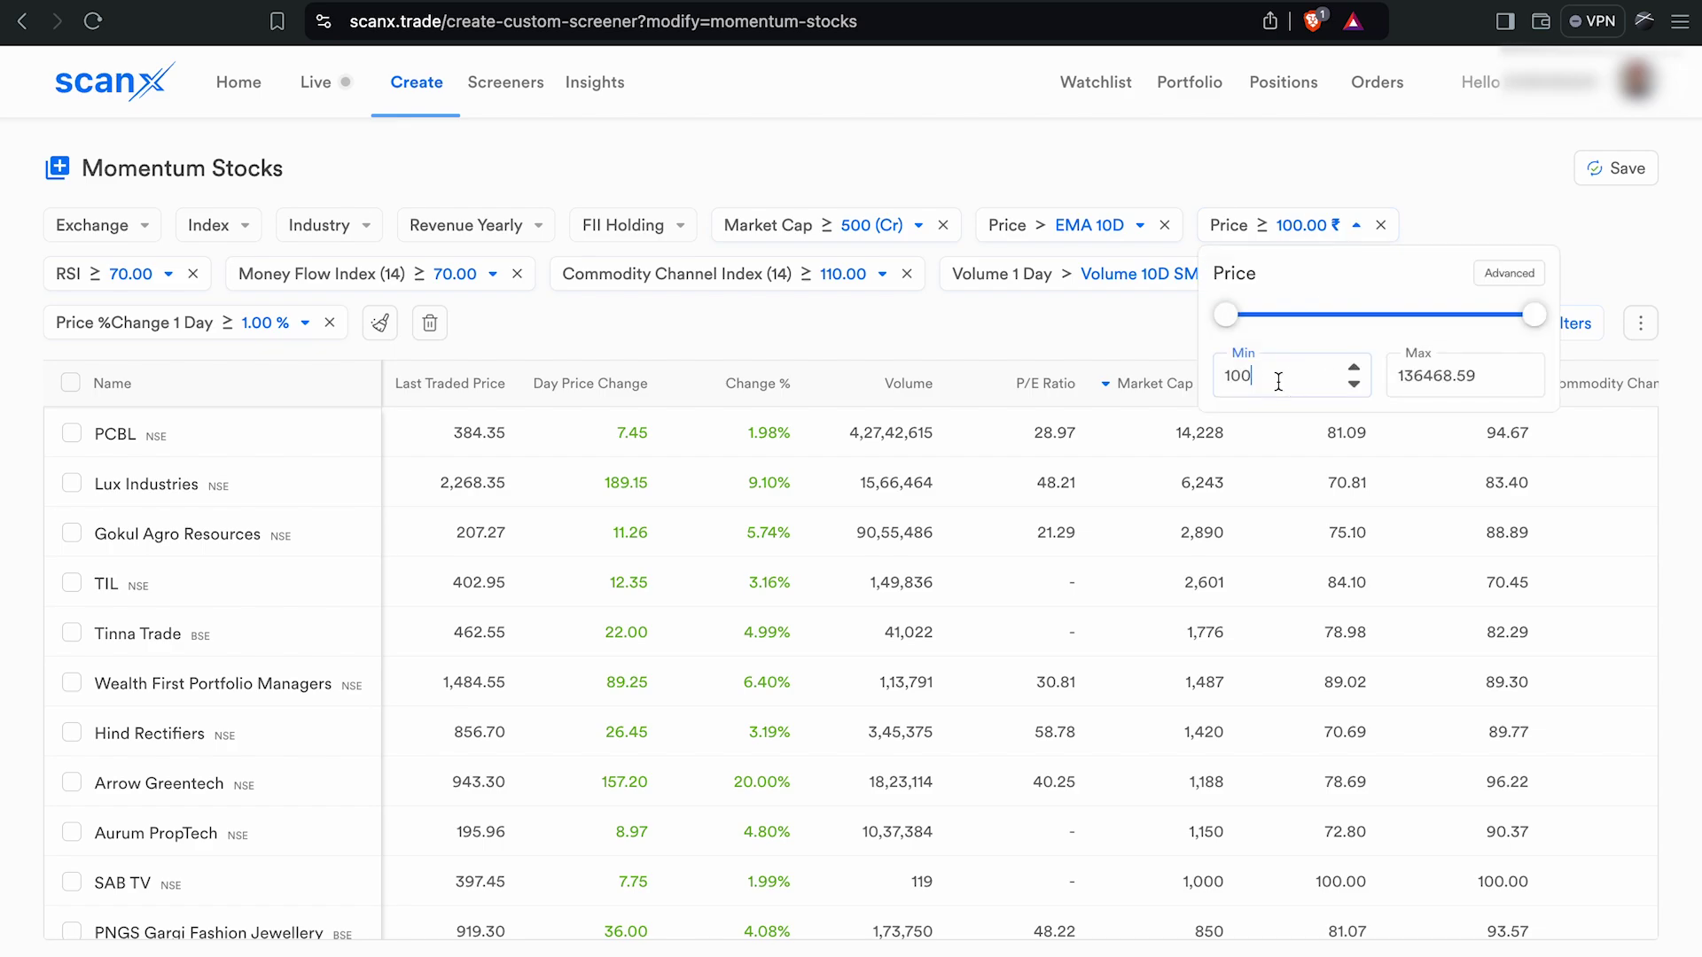
key("BackSpace")
key("BackSpace")
key("Escape")
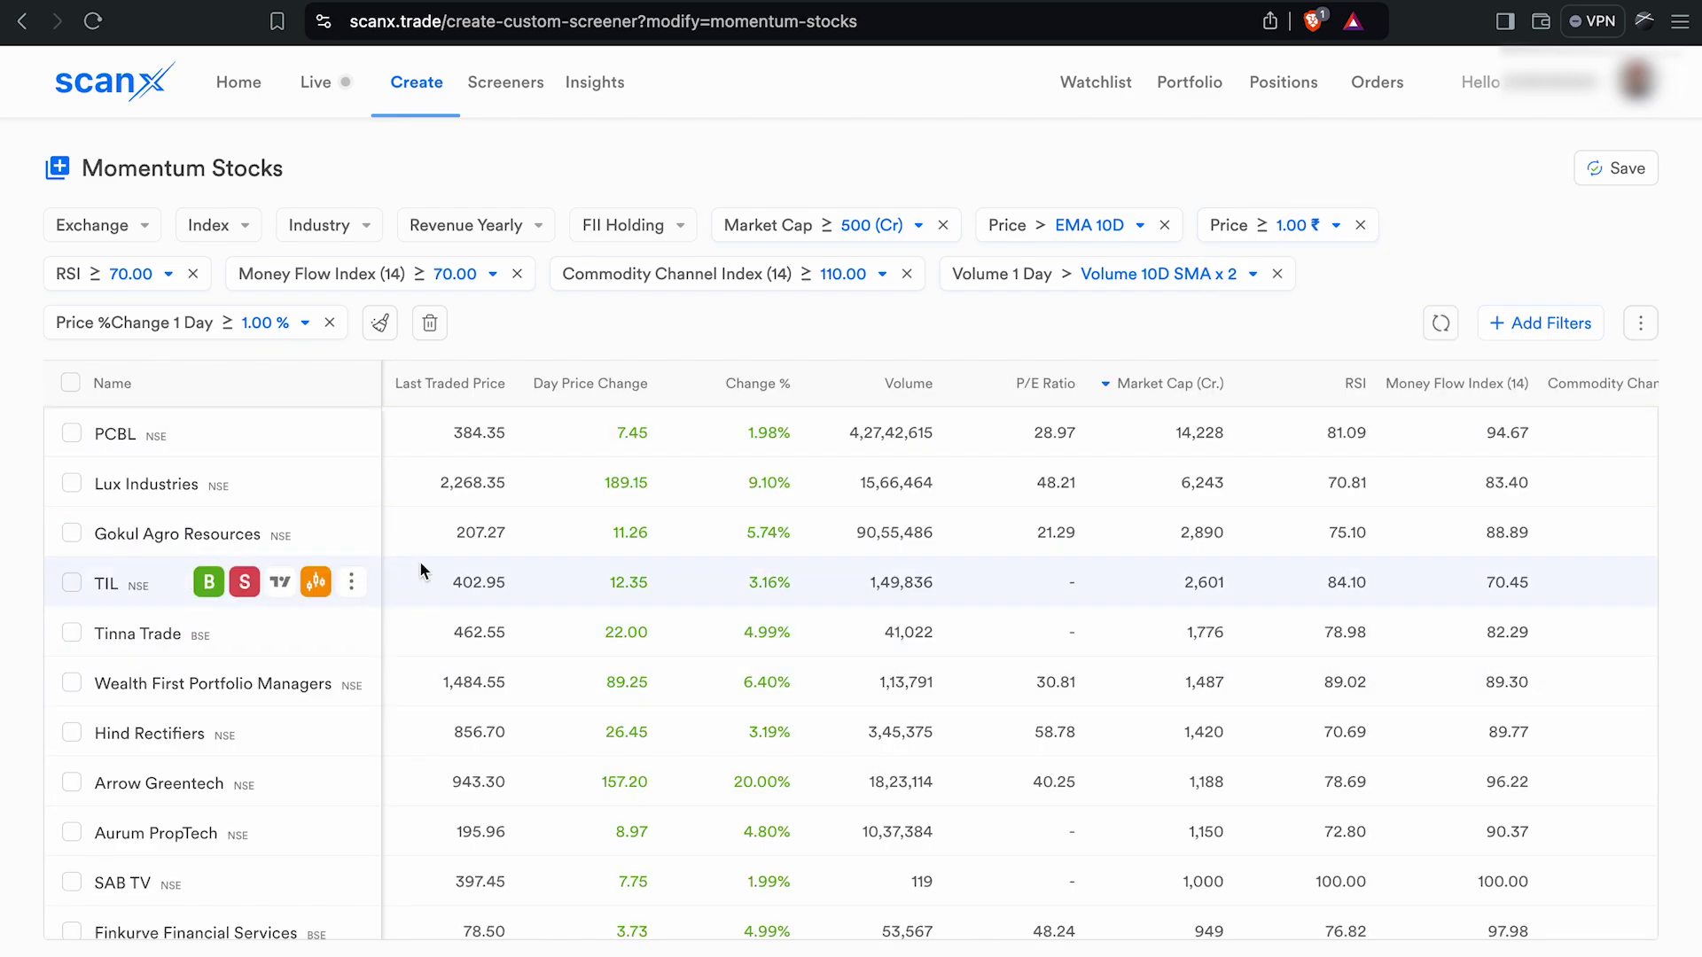
scroll(696, 531, "down", 3)
scroll(689, 542, "up", 3)
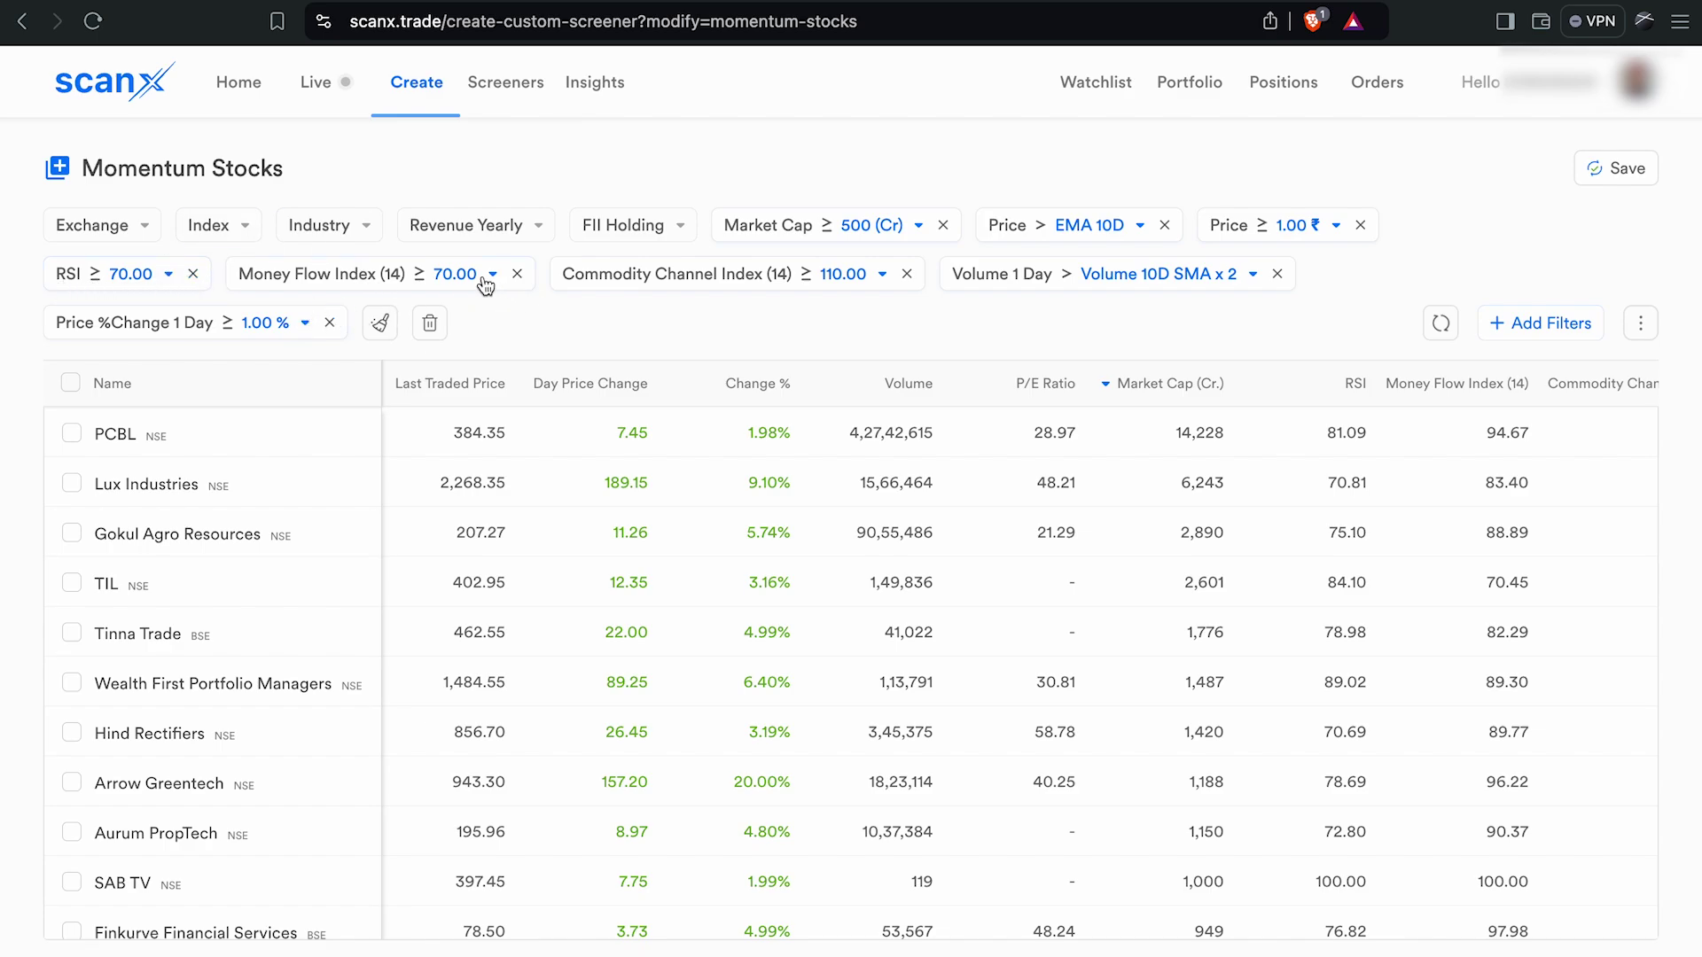
Set the minimum of the Commodity Channel Index (14) filter to 70
left_click(875, 291)
double_click(650, 421)
key("BackSpace")
type("7")
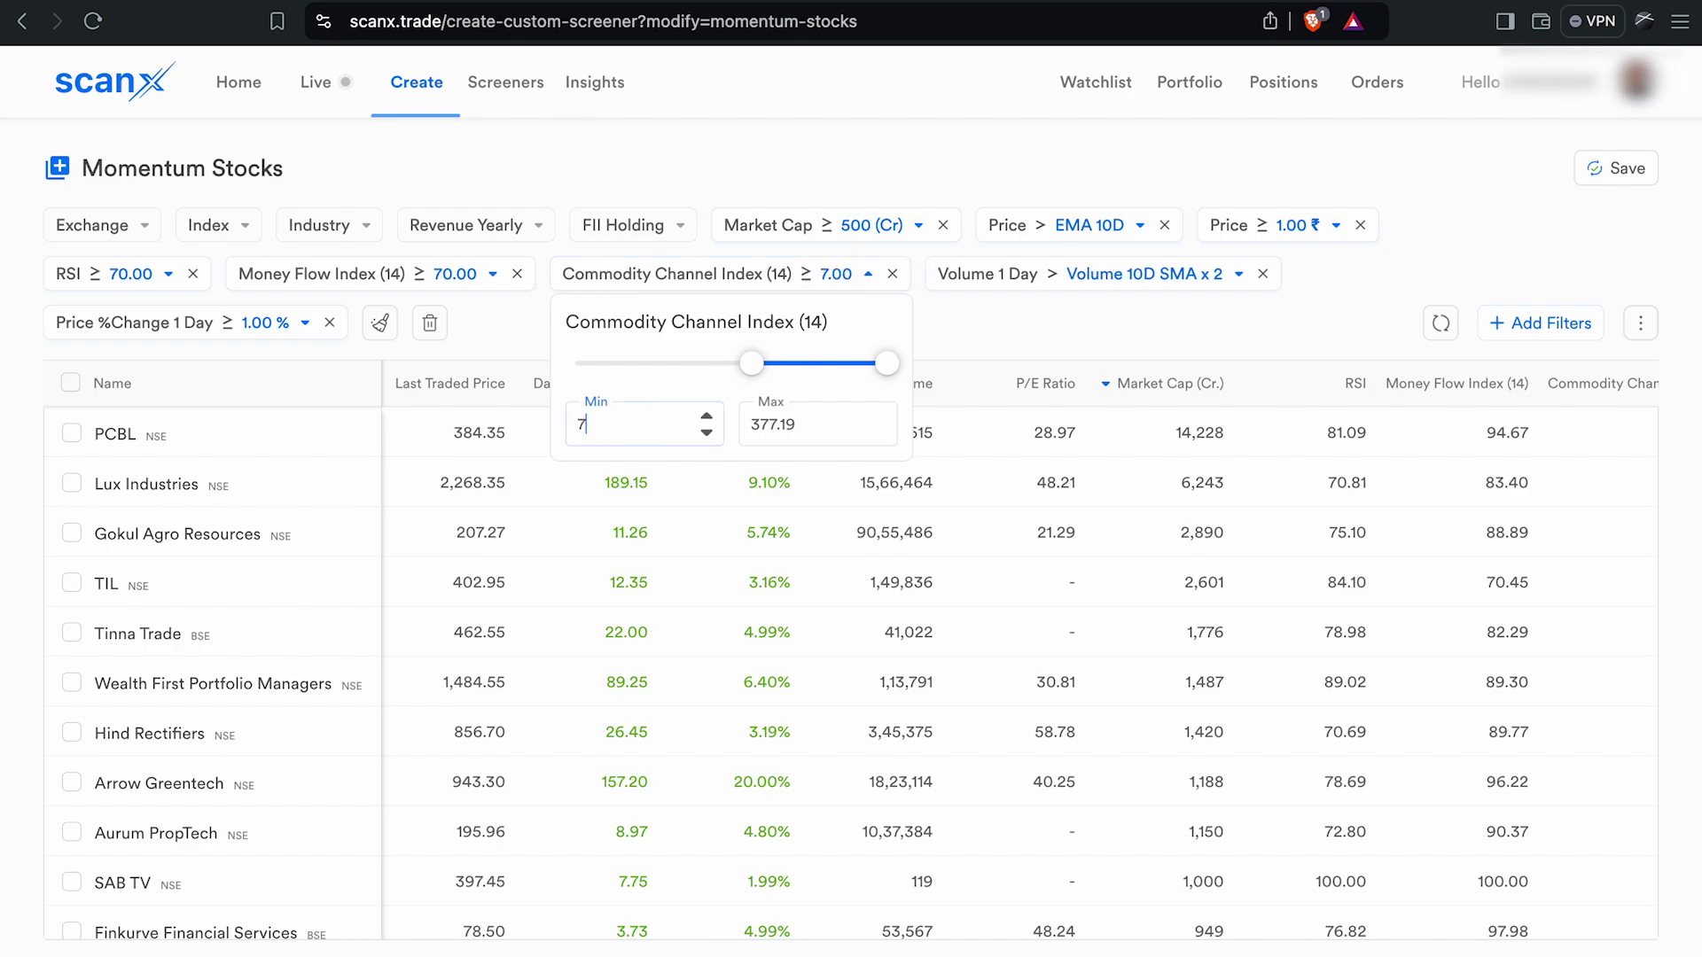
type("0")
key("Return")
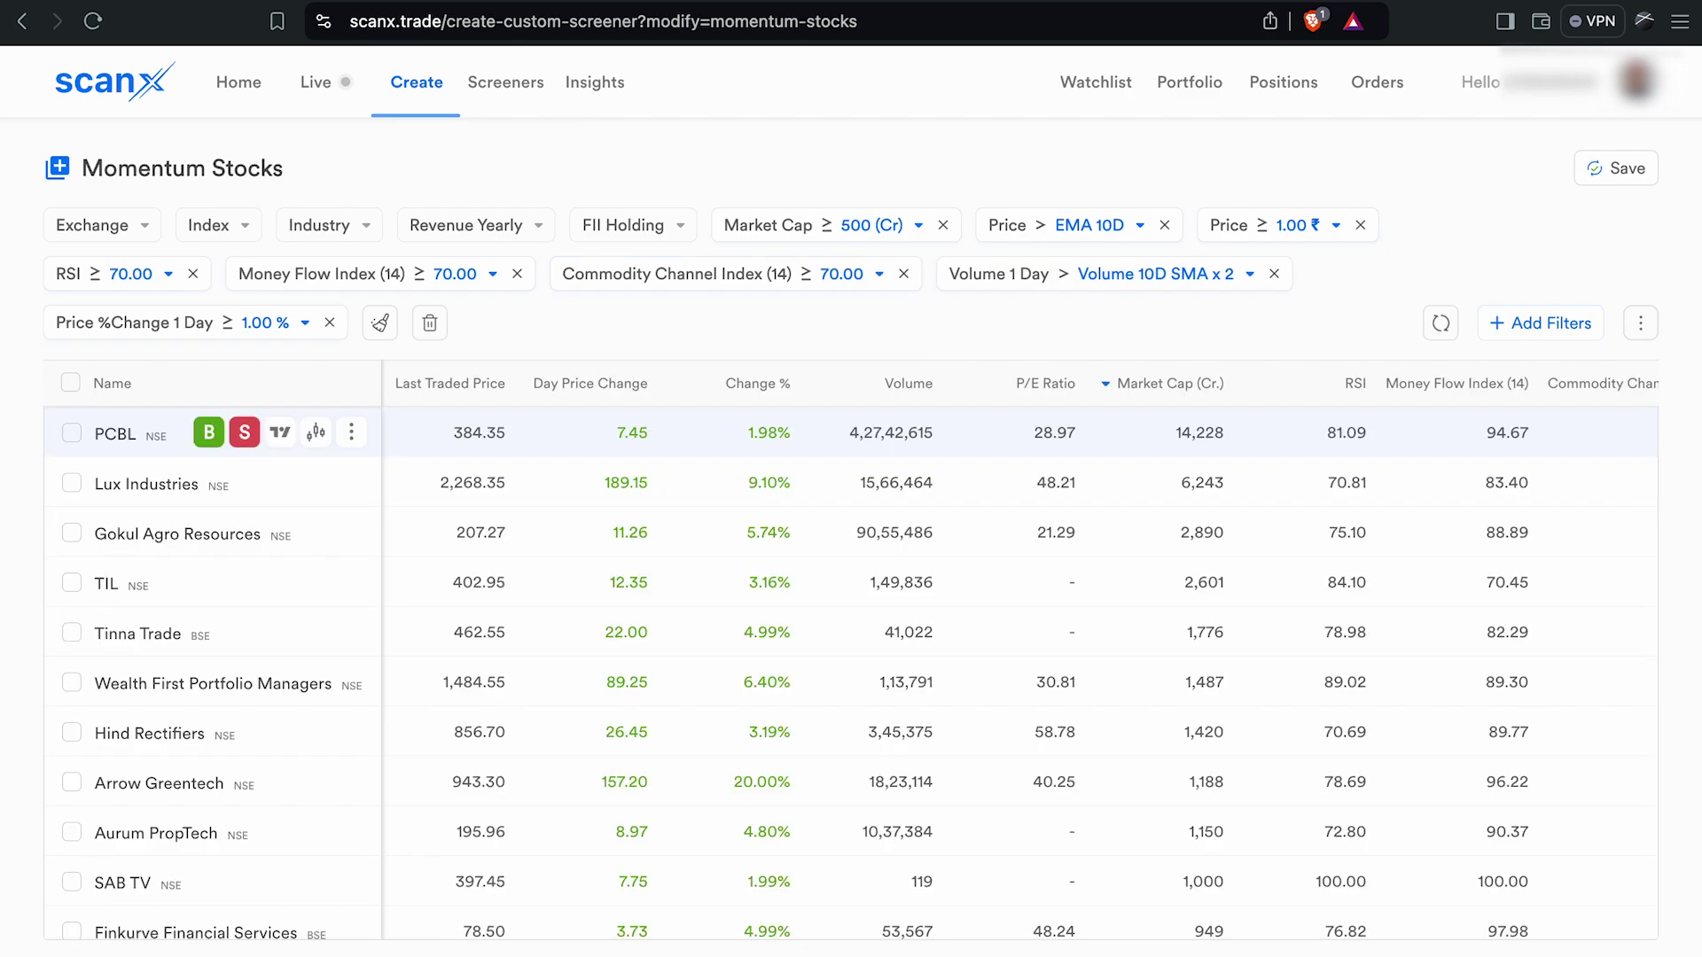
Set the comparison timeframe of the Volume 1 Day filter to 20D SMA x 2
left_click(1205, 279)
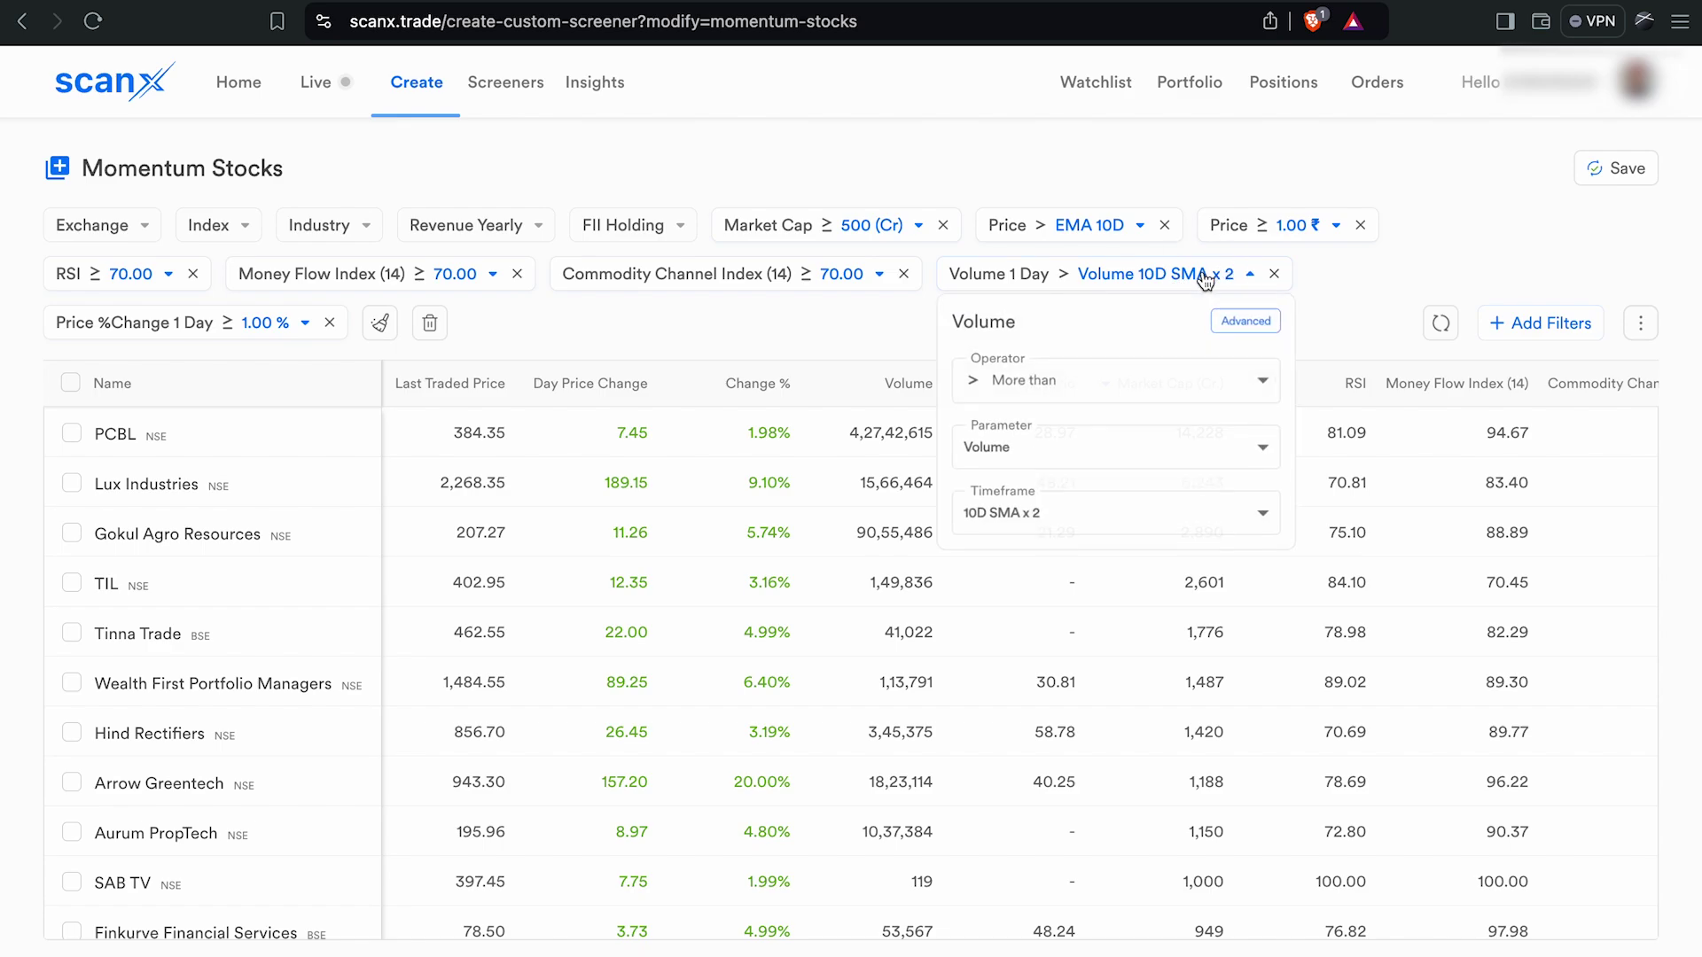
left_click(1102, 521)
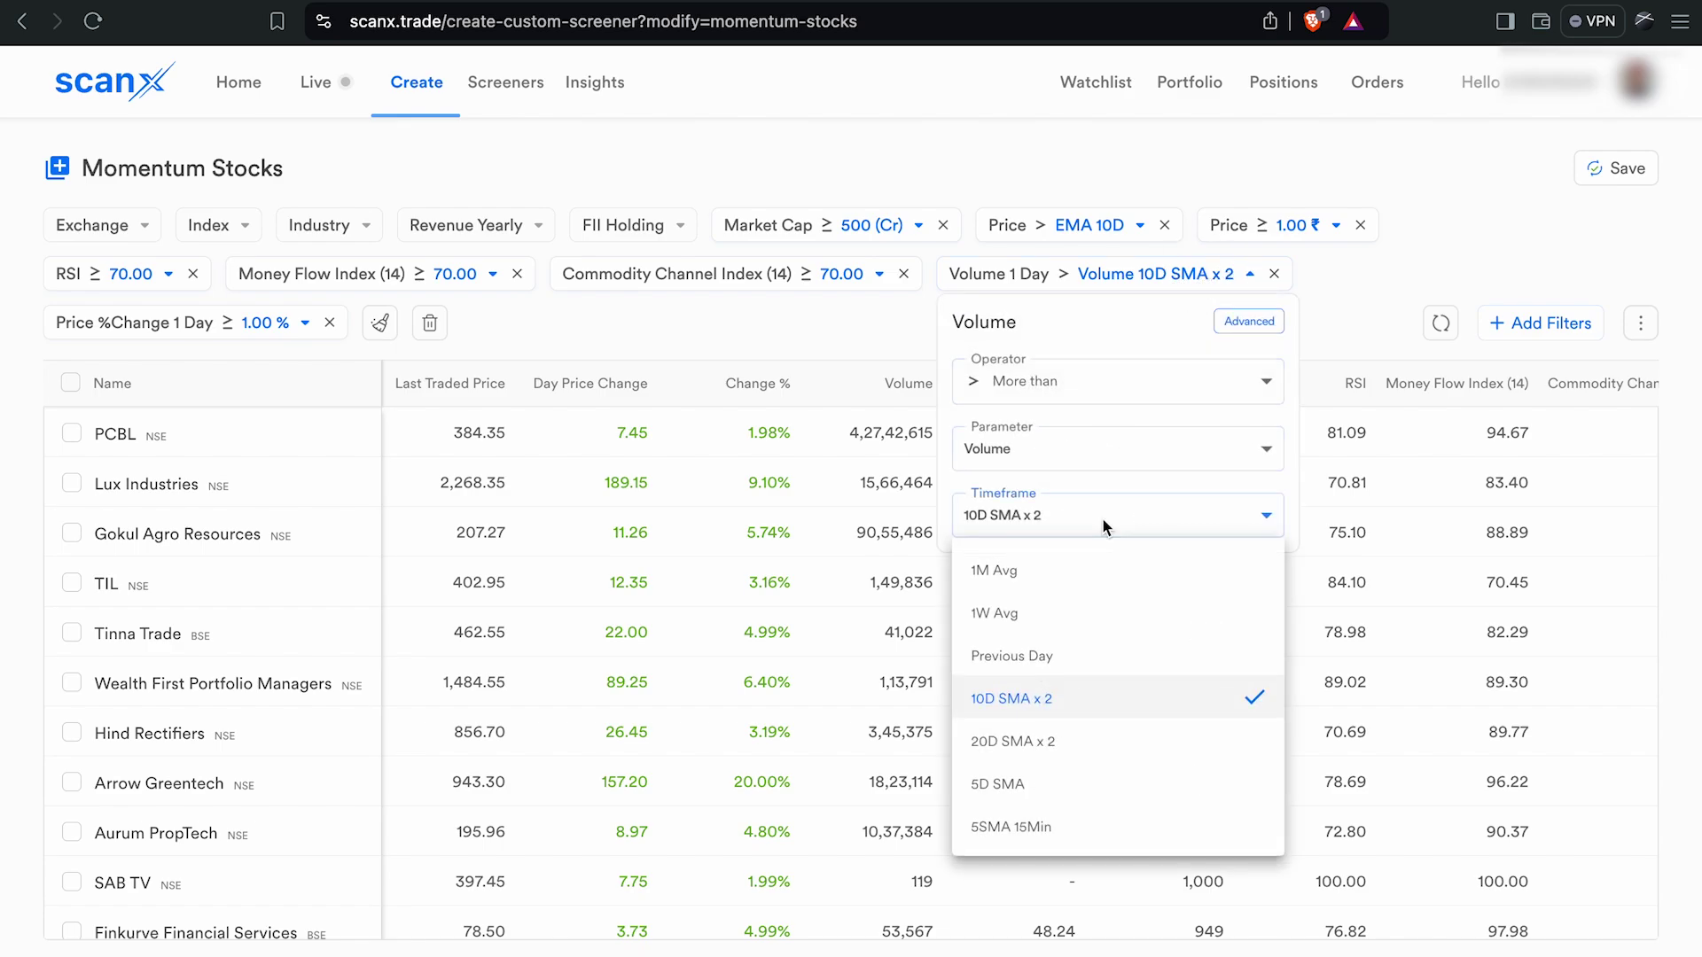
left_click(1114, 753)
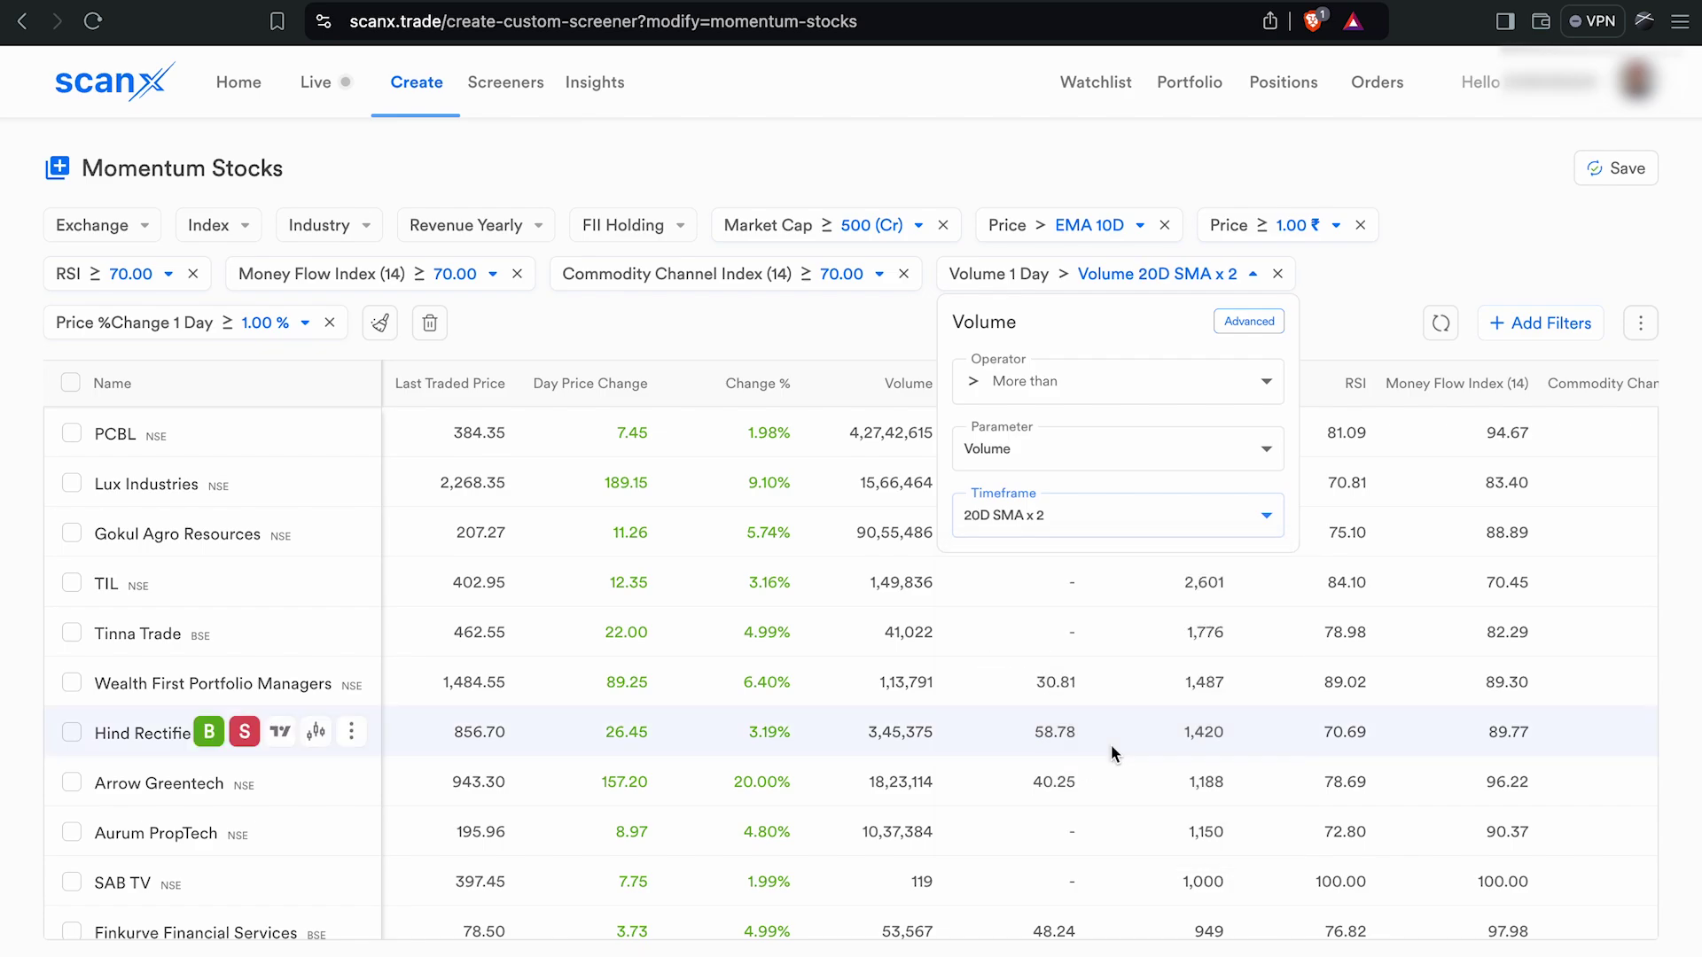
left_click(1378, 299)
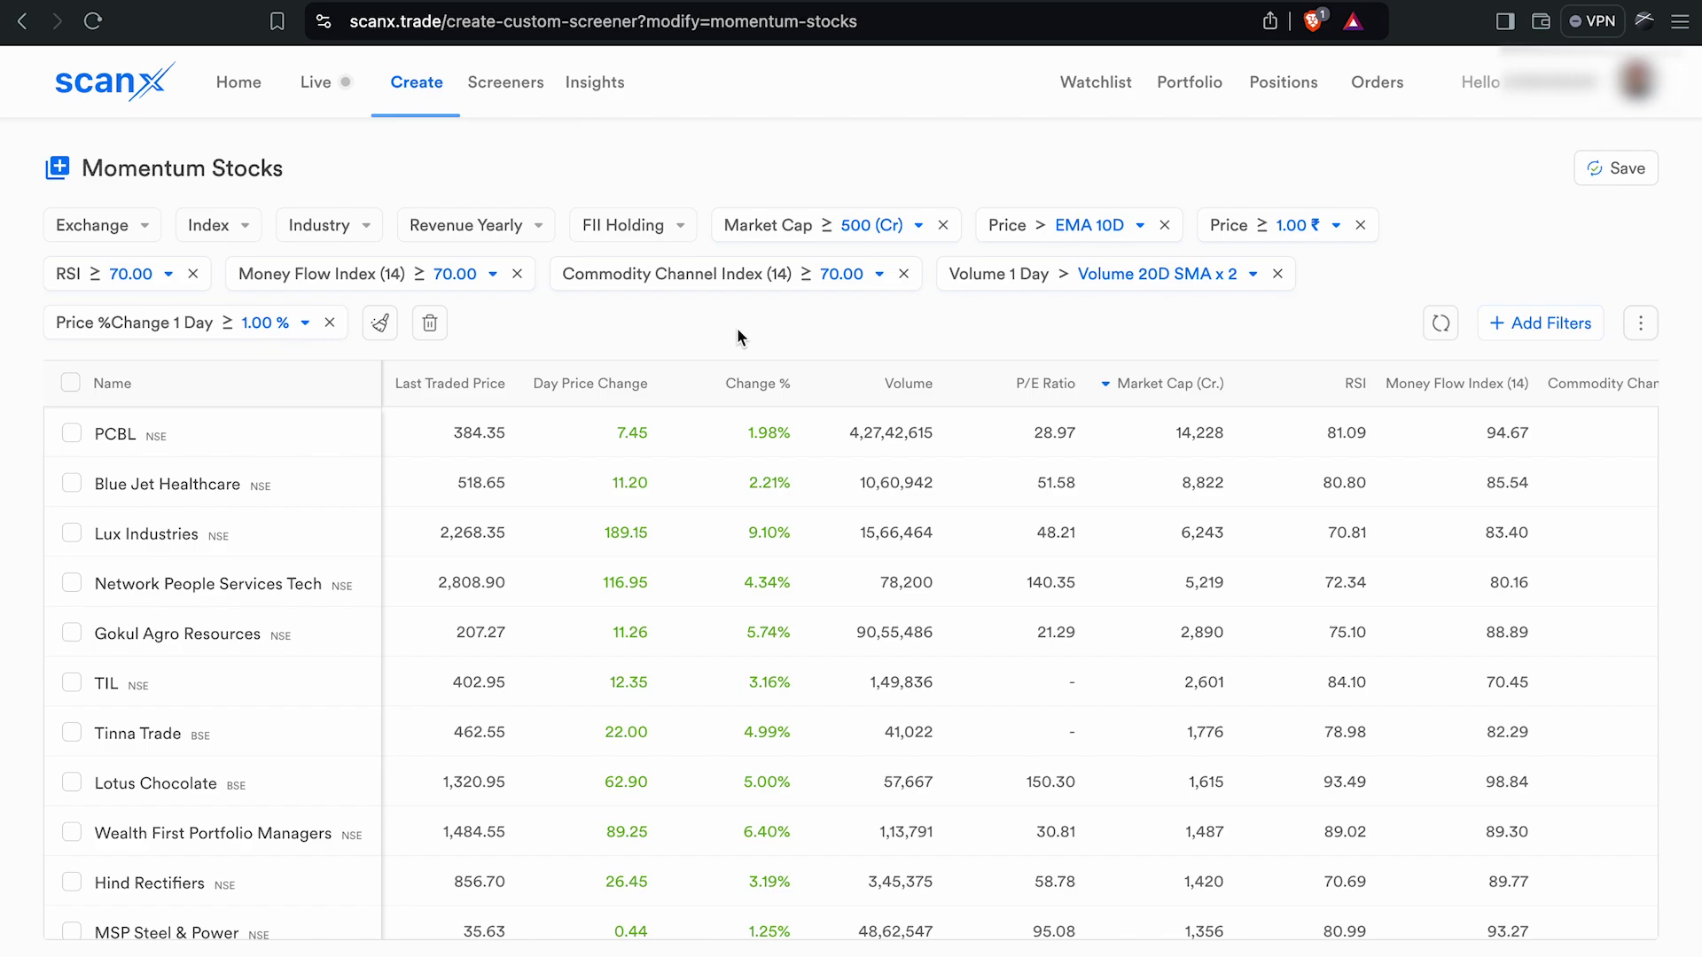
Set the minimum market capitalisation to 300 crore and remove the Price minimum filter
left_click(915, 227)
left_click(824, 377)
key("BackSpace")
key("BackSpace")
key("BackSpace")
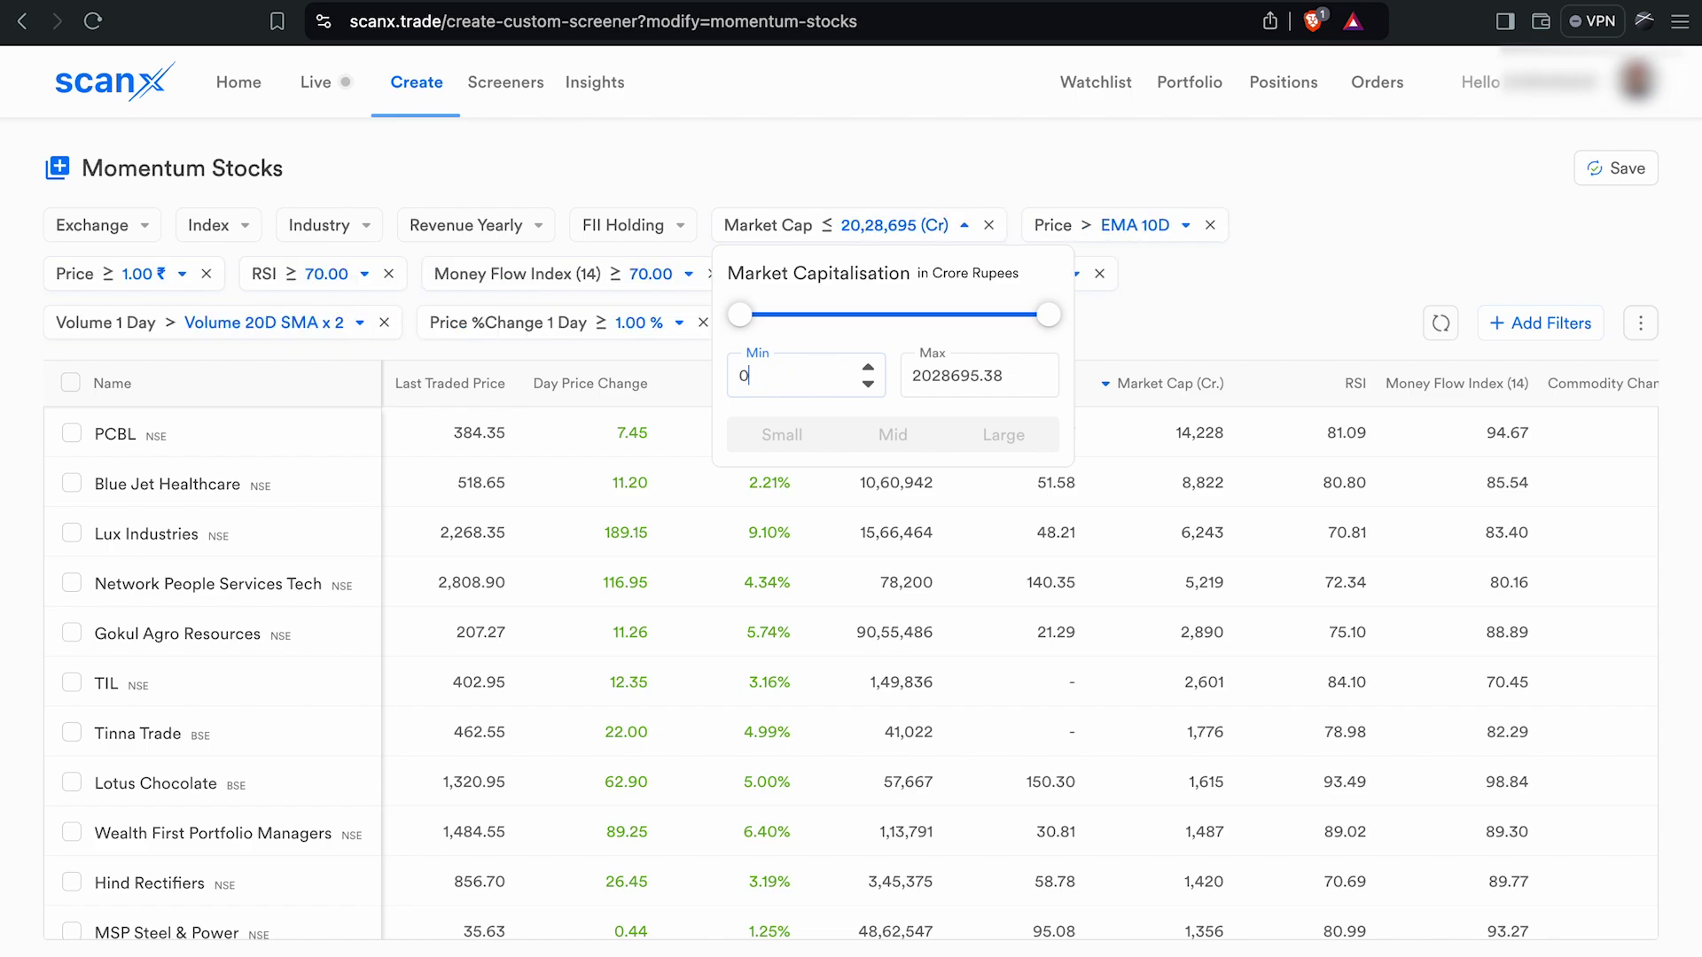
type("300")
key("Return")
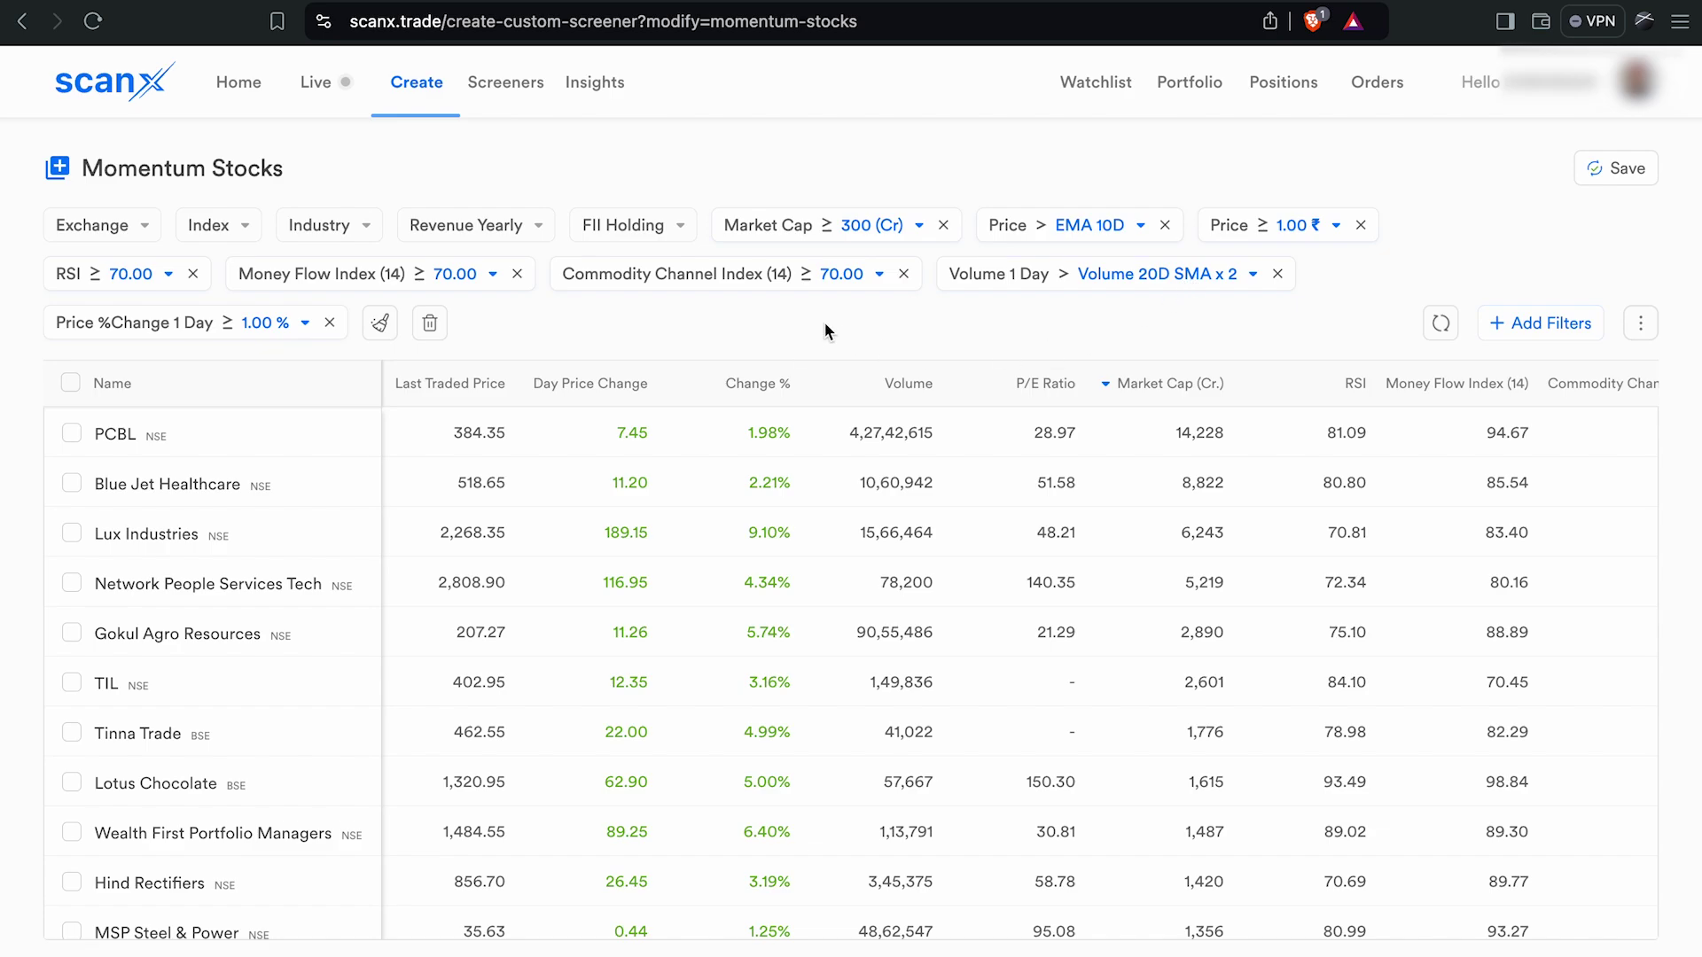
left_click(1360, 225)
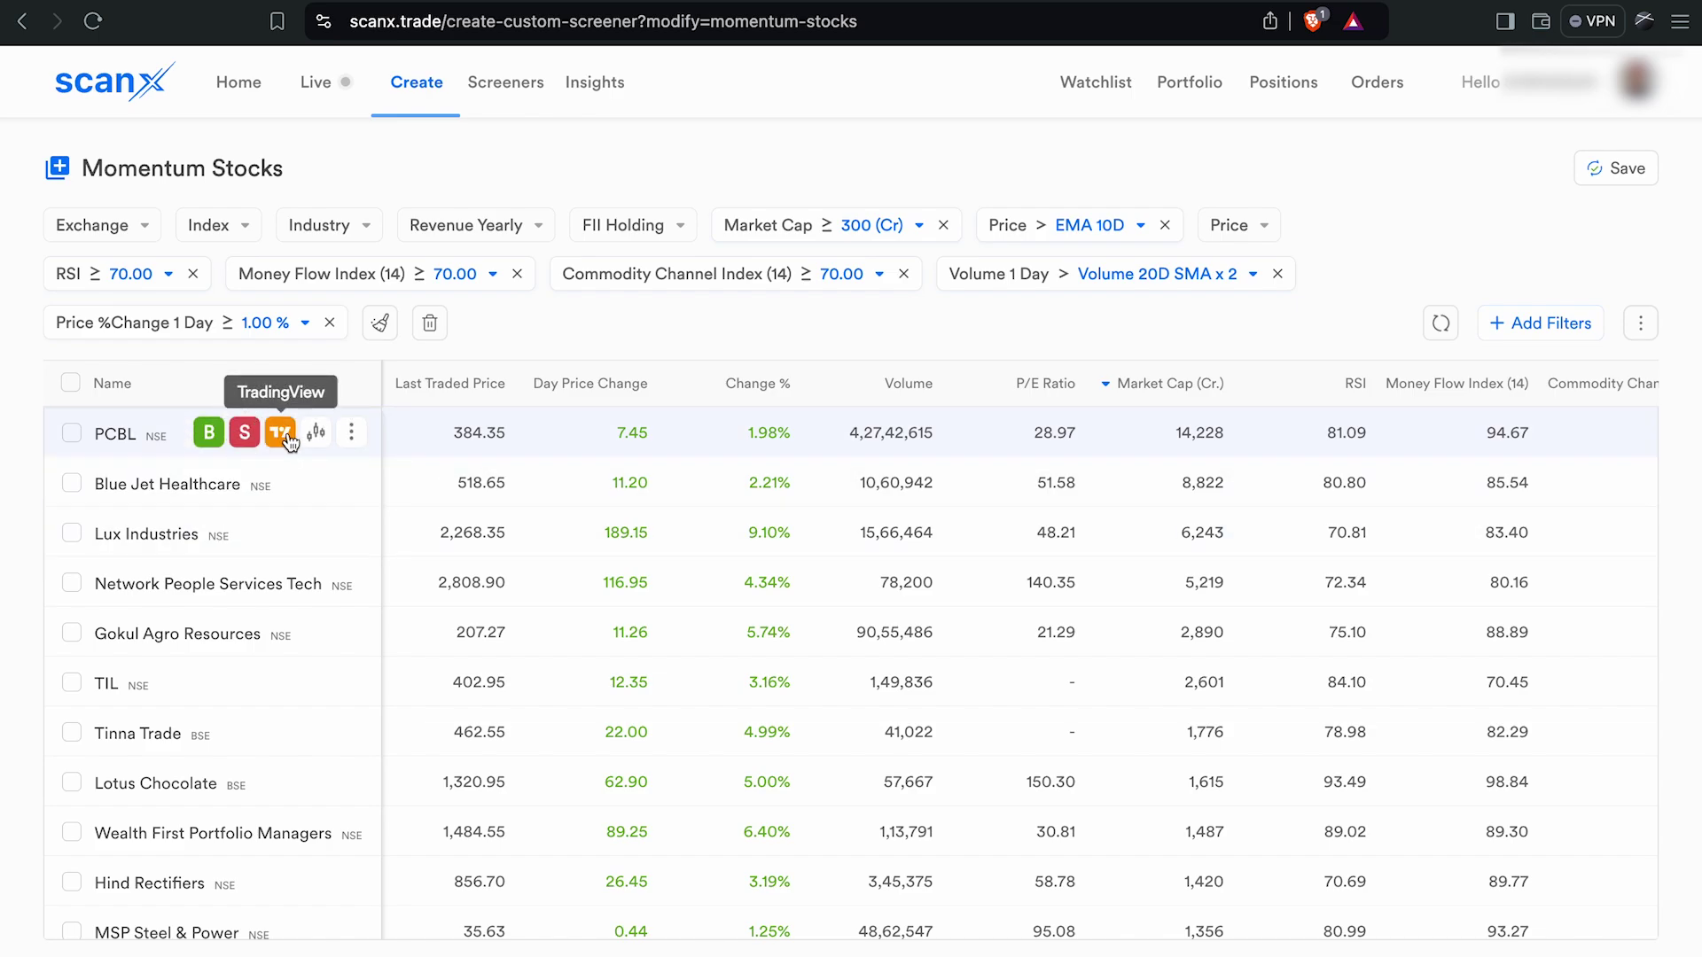
View PCBL's TradingView chart without the floating buy/sell widget, and return to the screener
left_click(281, 434)
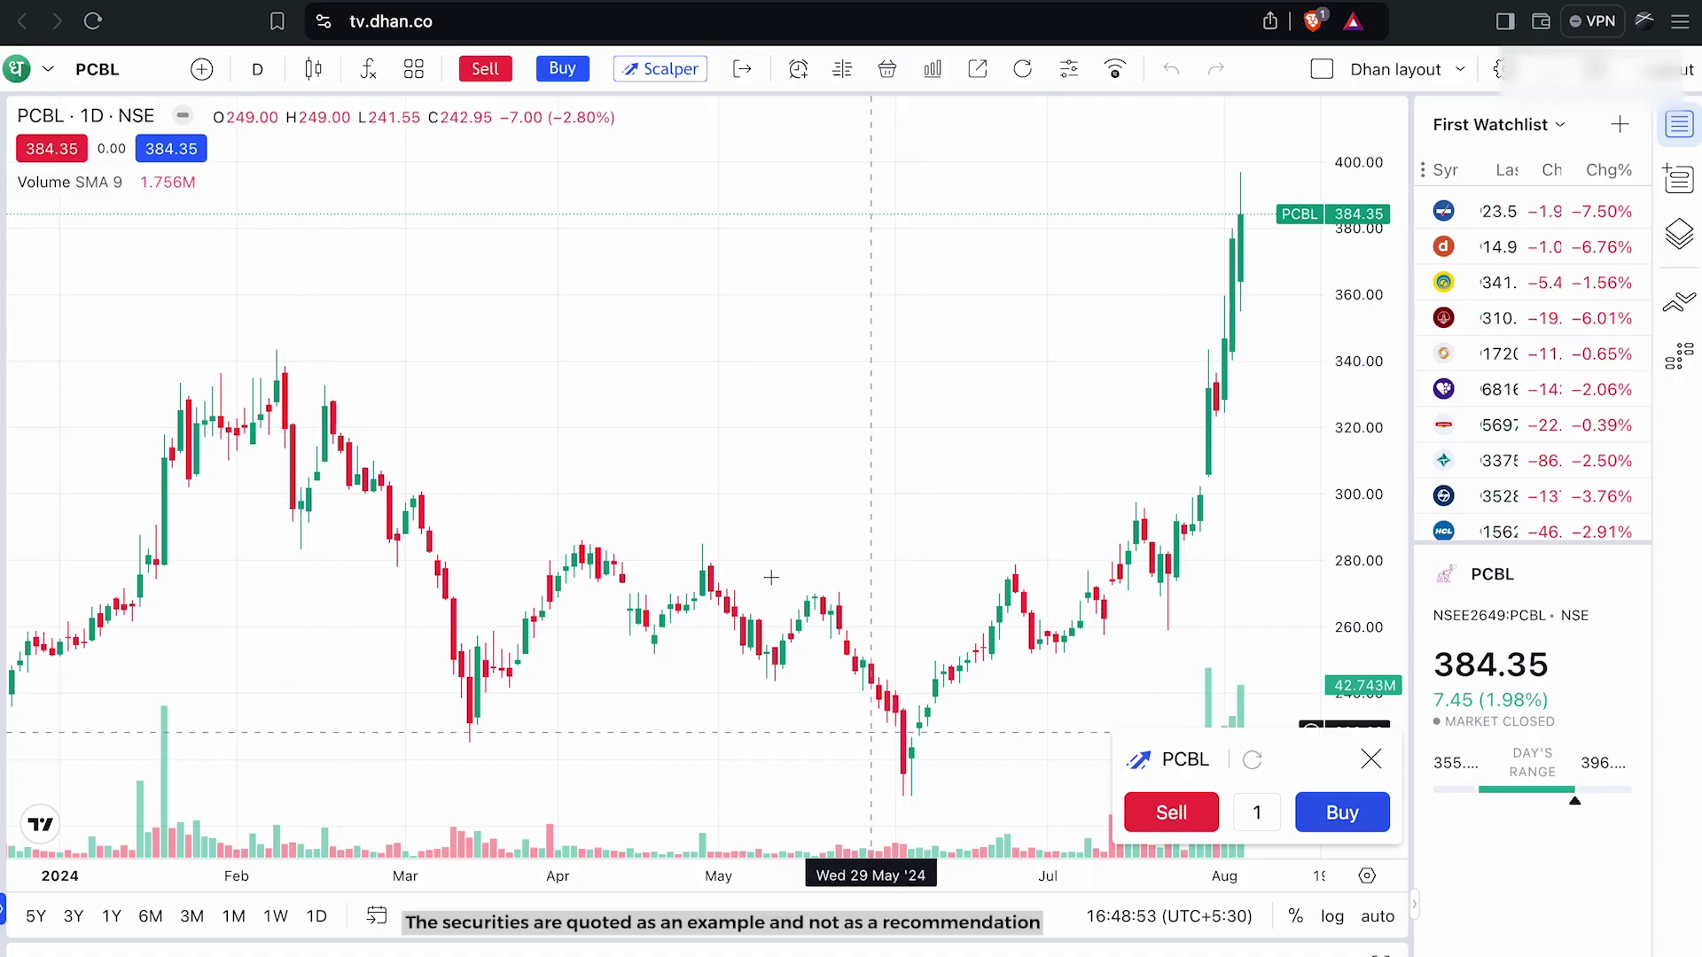
left_click(1371, 760)
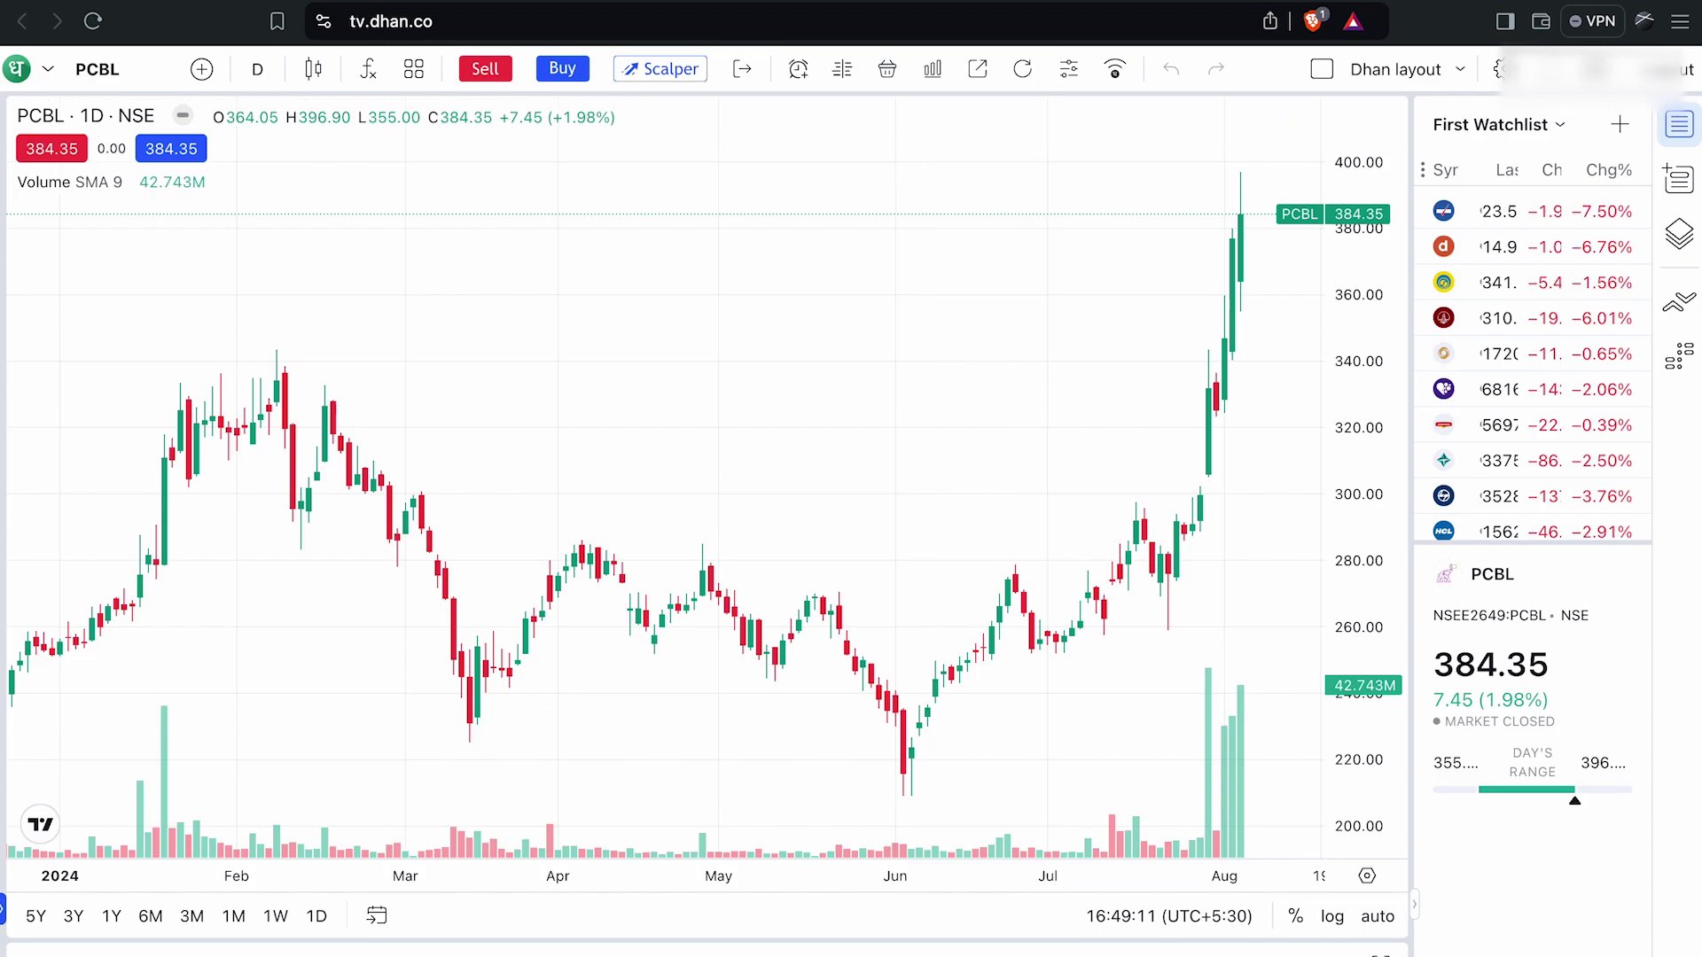
key("super+w")
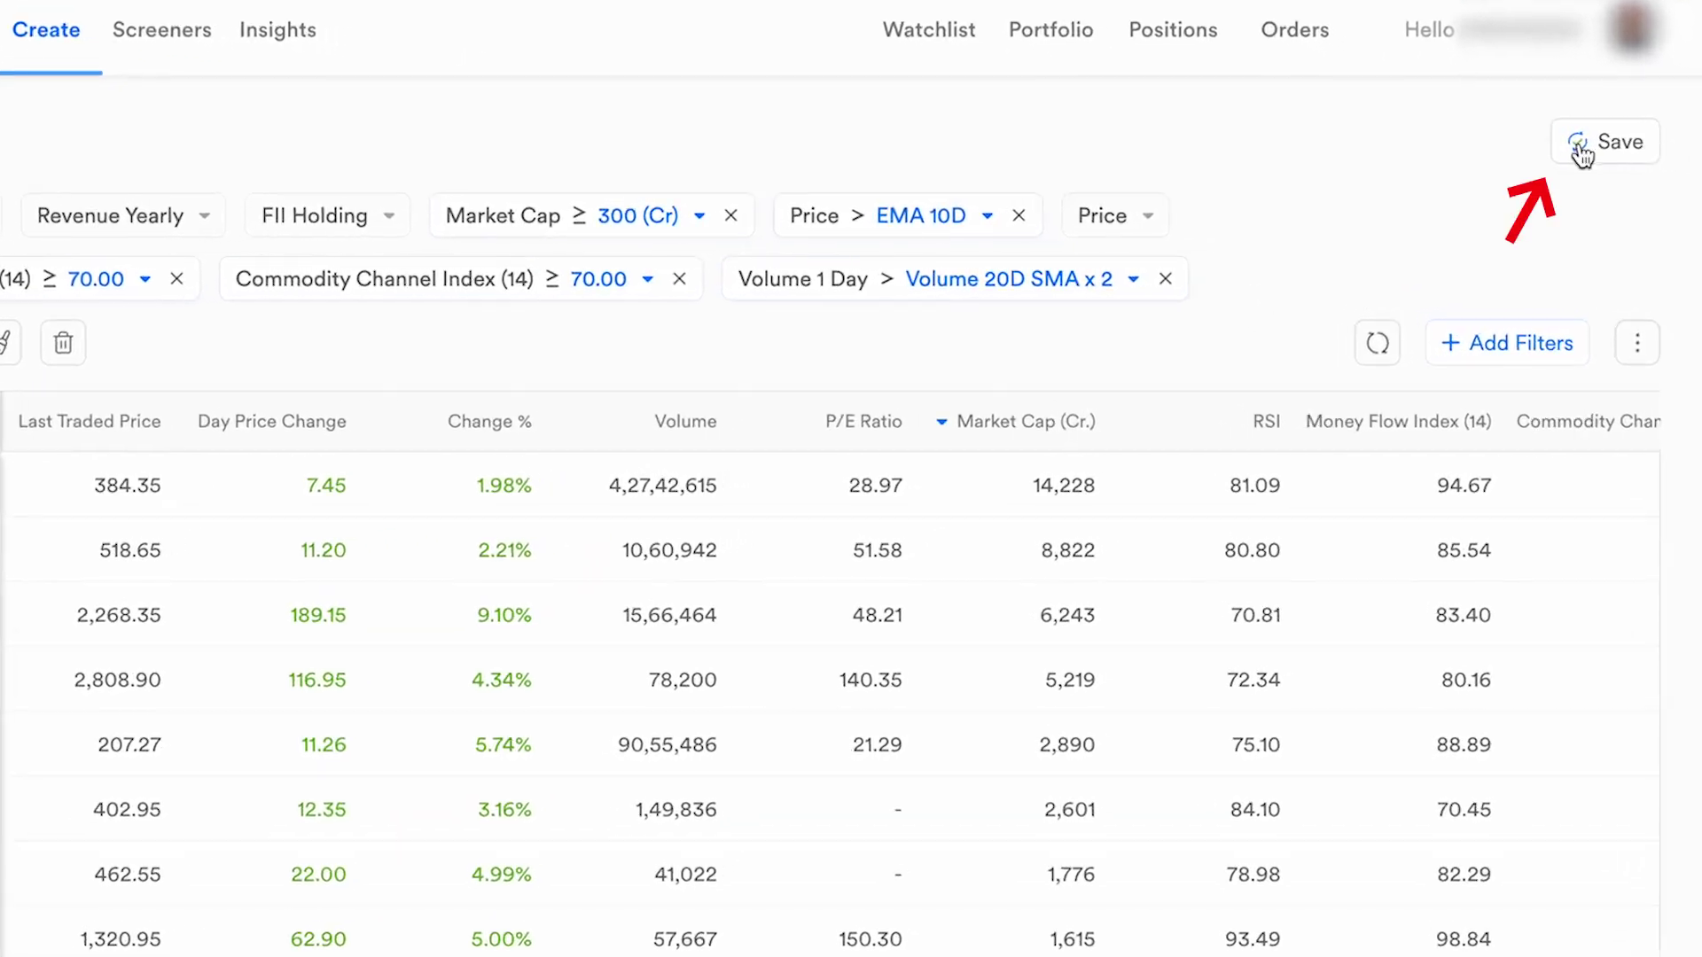
Save the customized screen under the name Marathi
left_click(1617, 142)
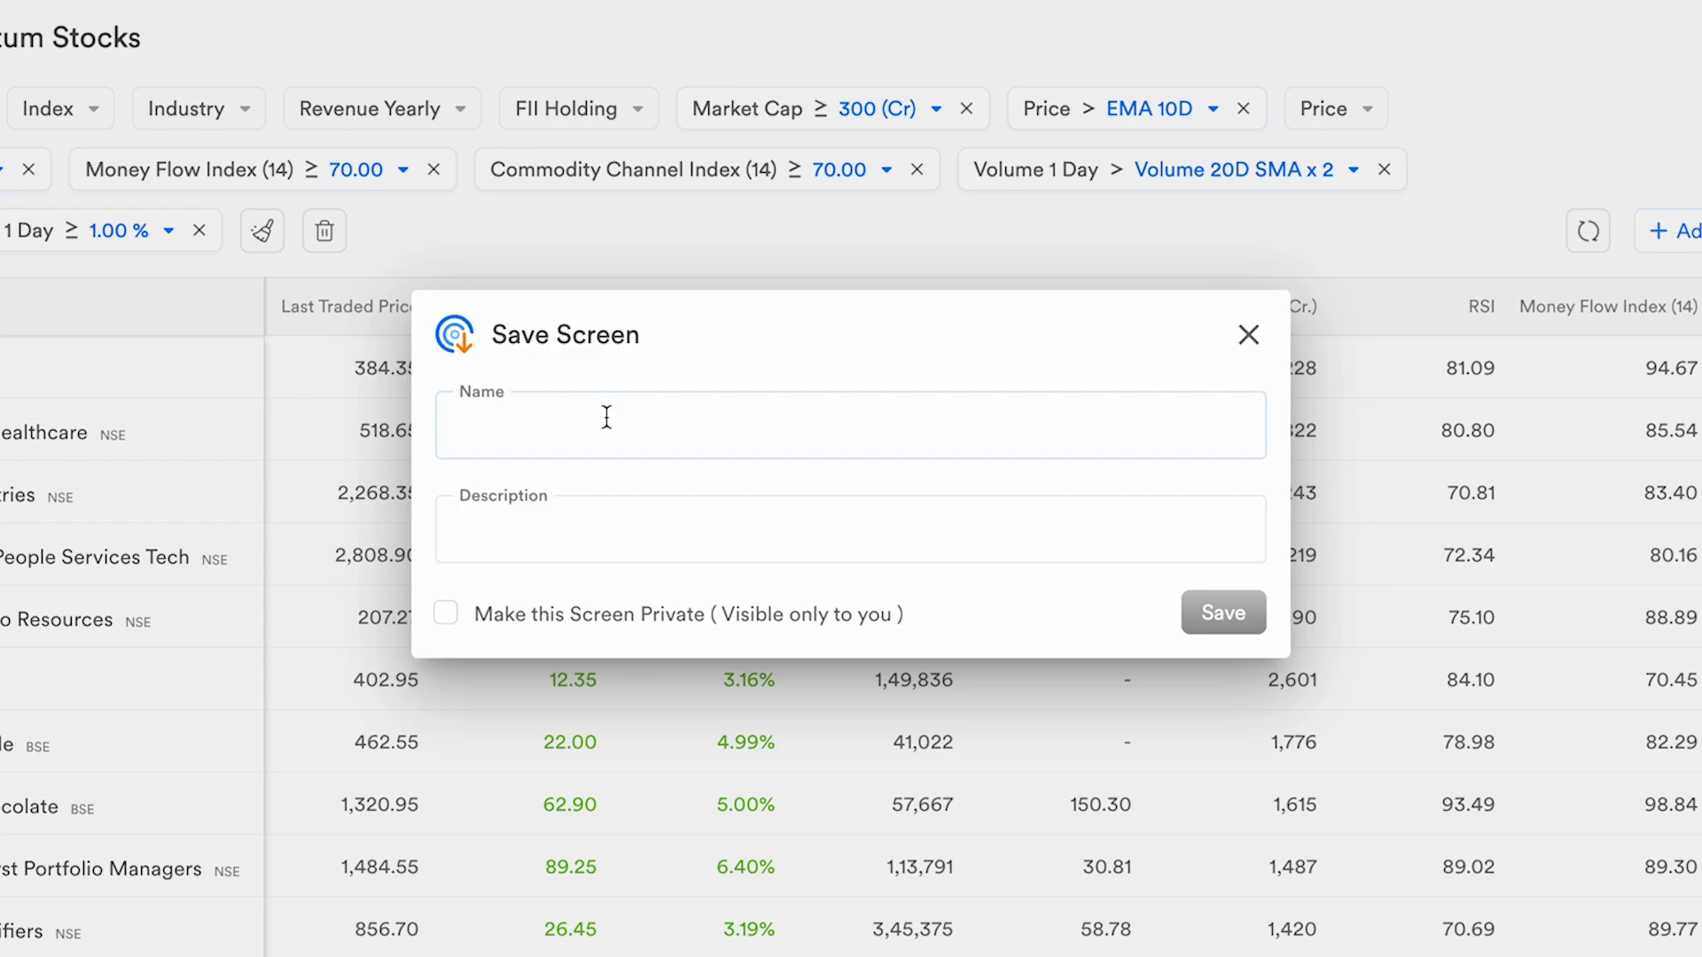
type("Marathi")
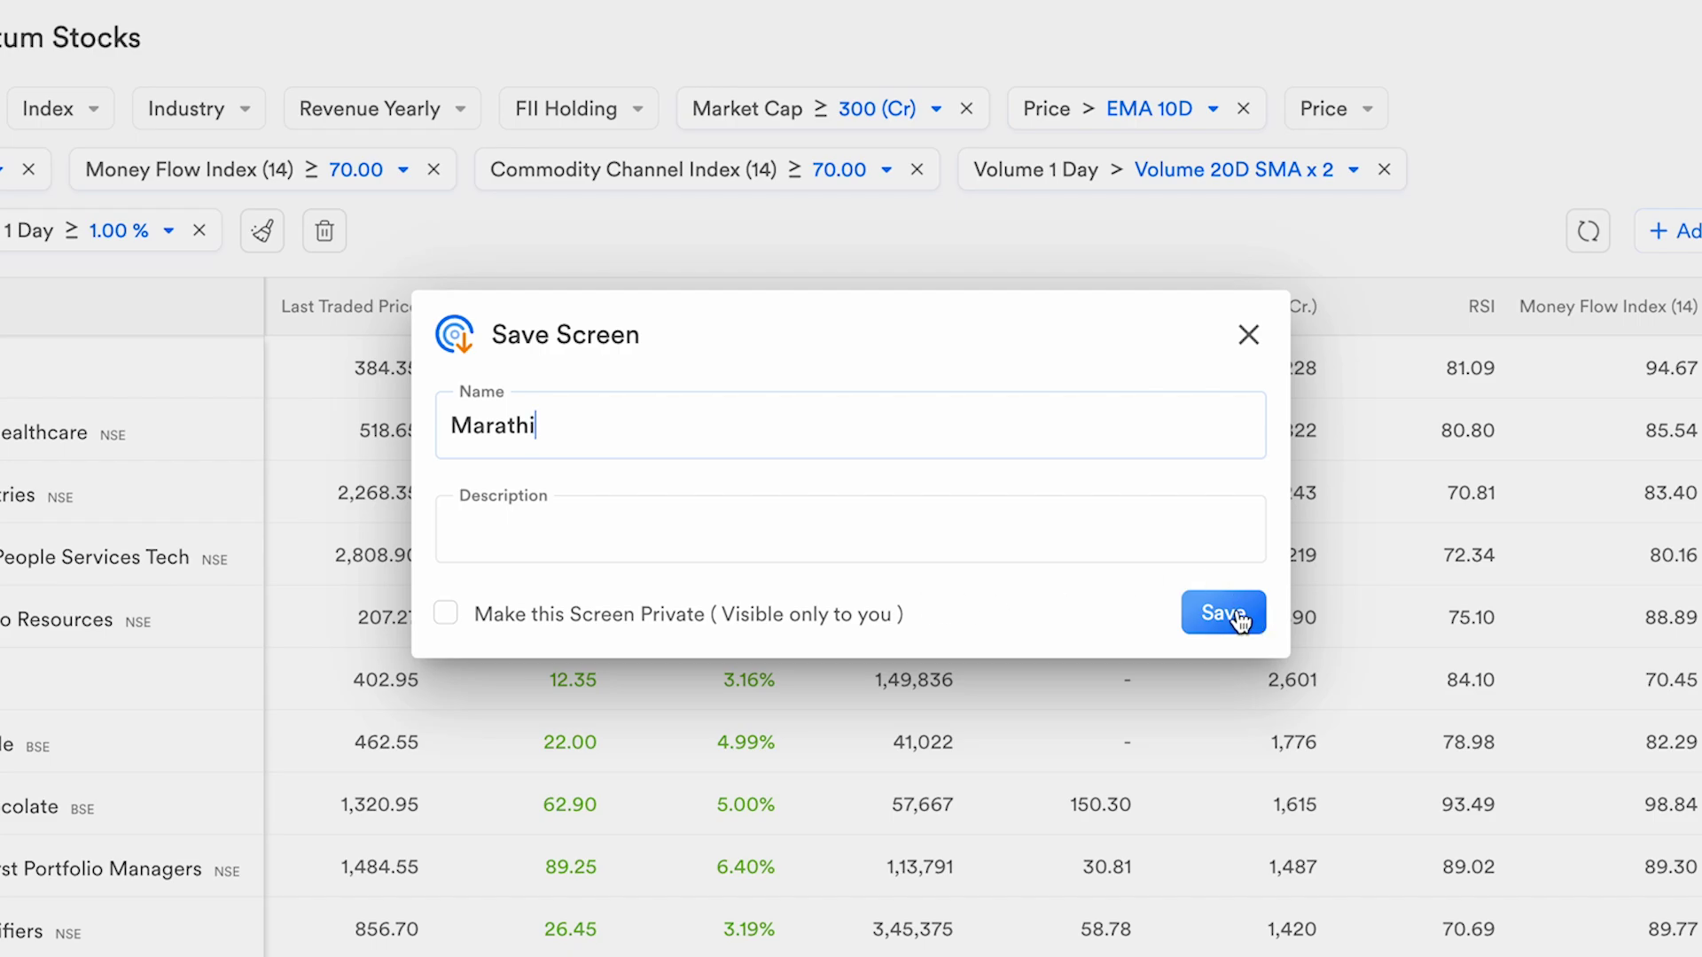
left_click(1236, 618)
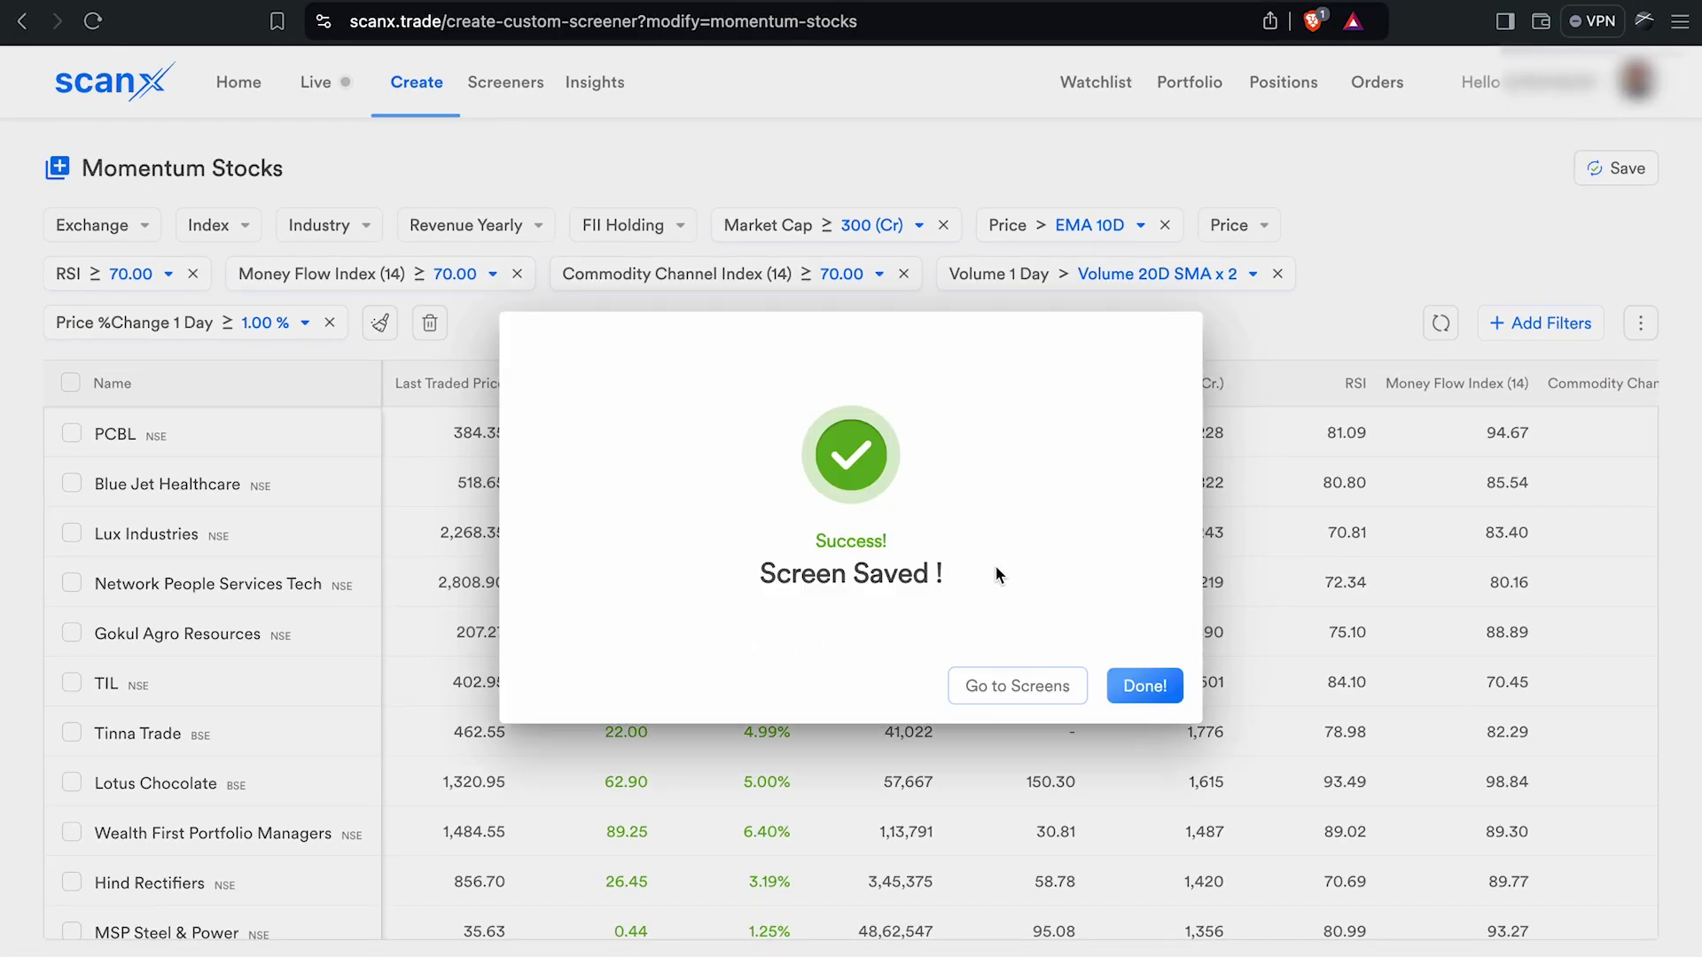
left_click(1153, 695)
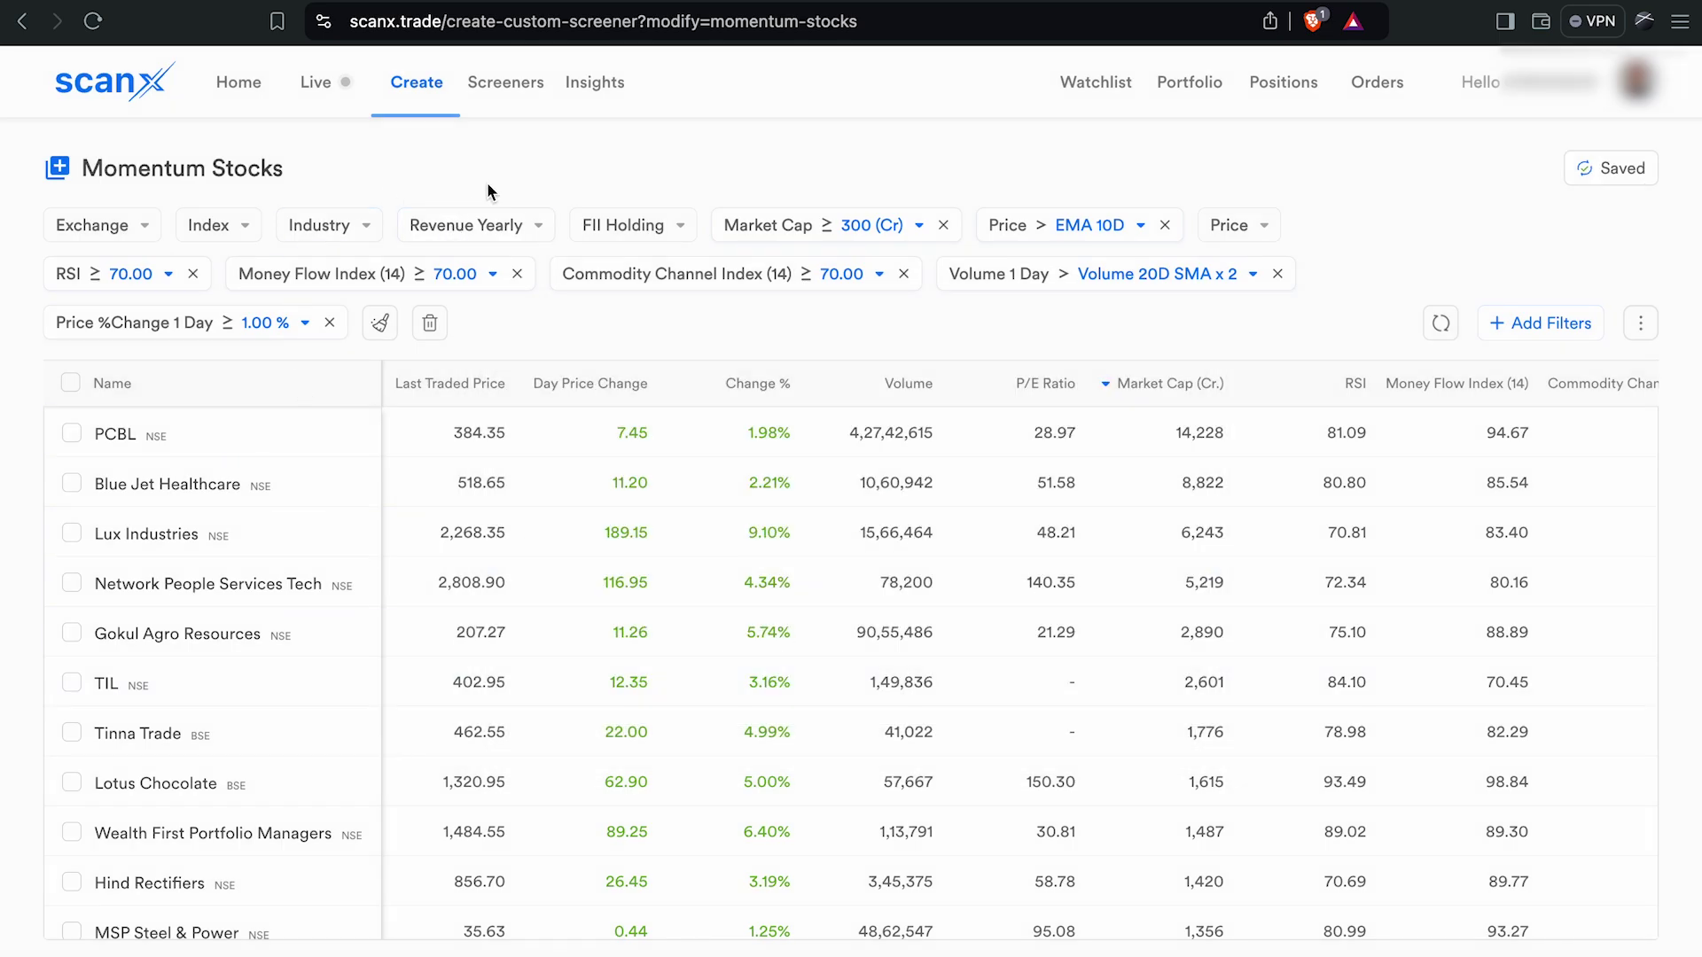
Open the Marathi screener from the saved screeners to review its filters and stocks
left_click(513, 86)
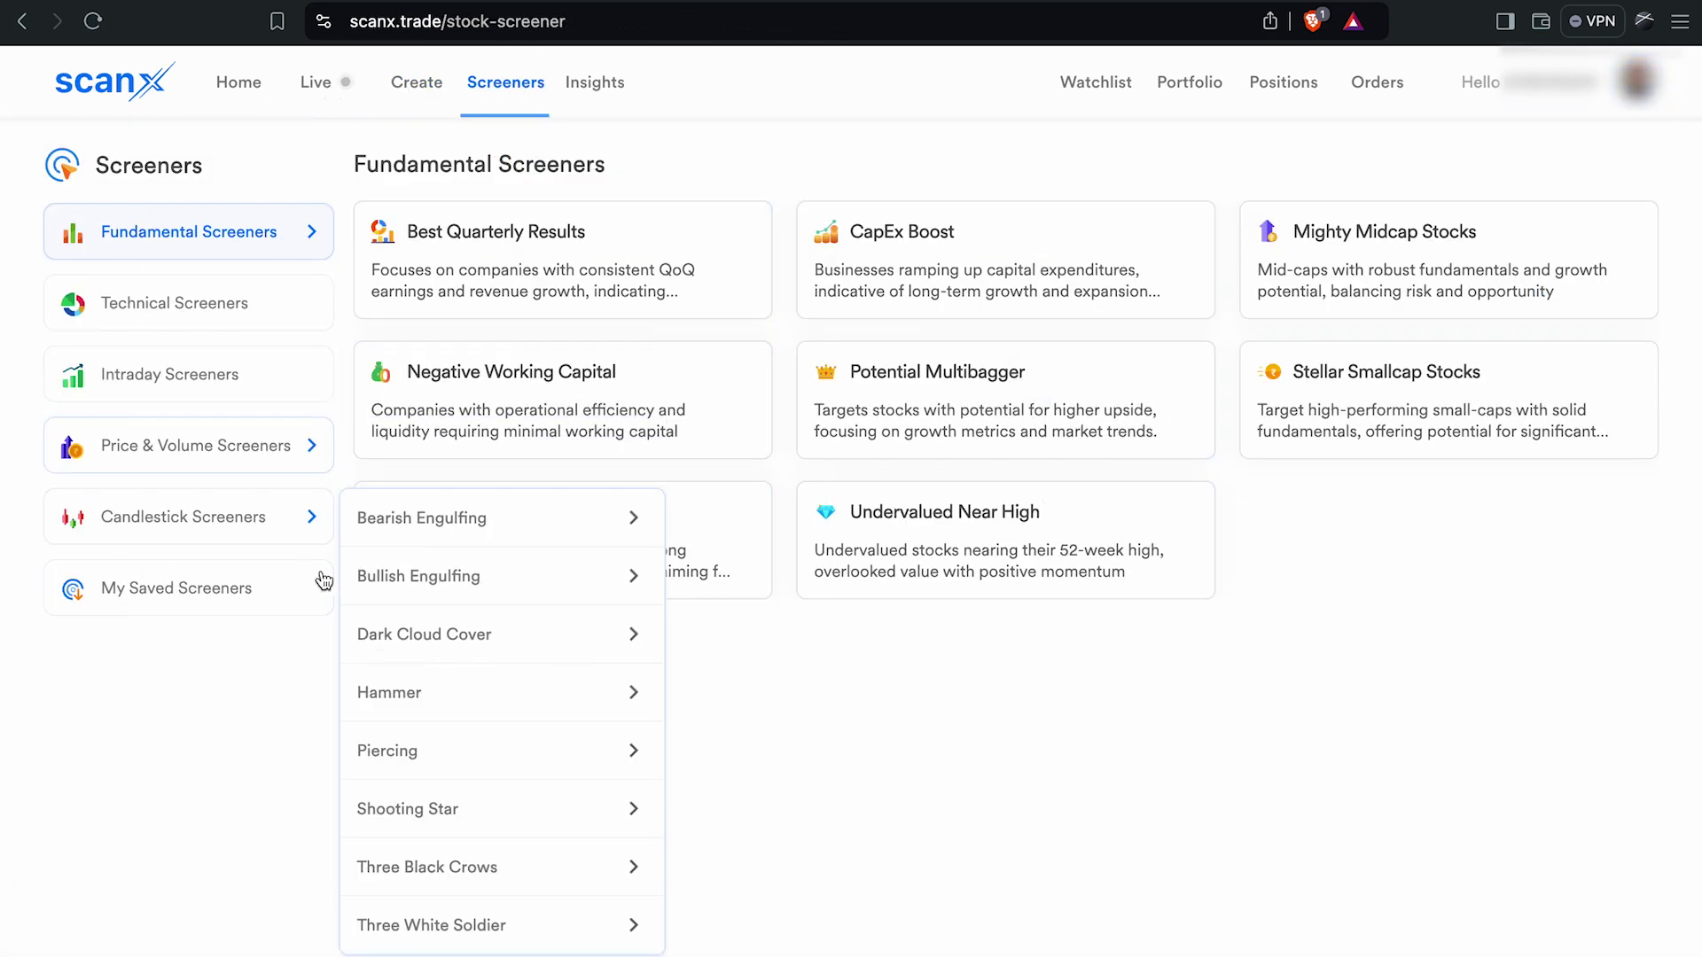
left_click(208, 603)
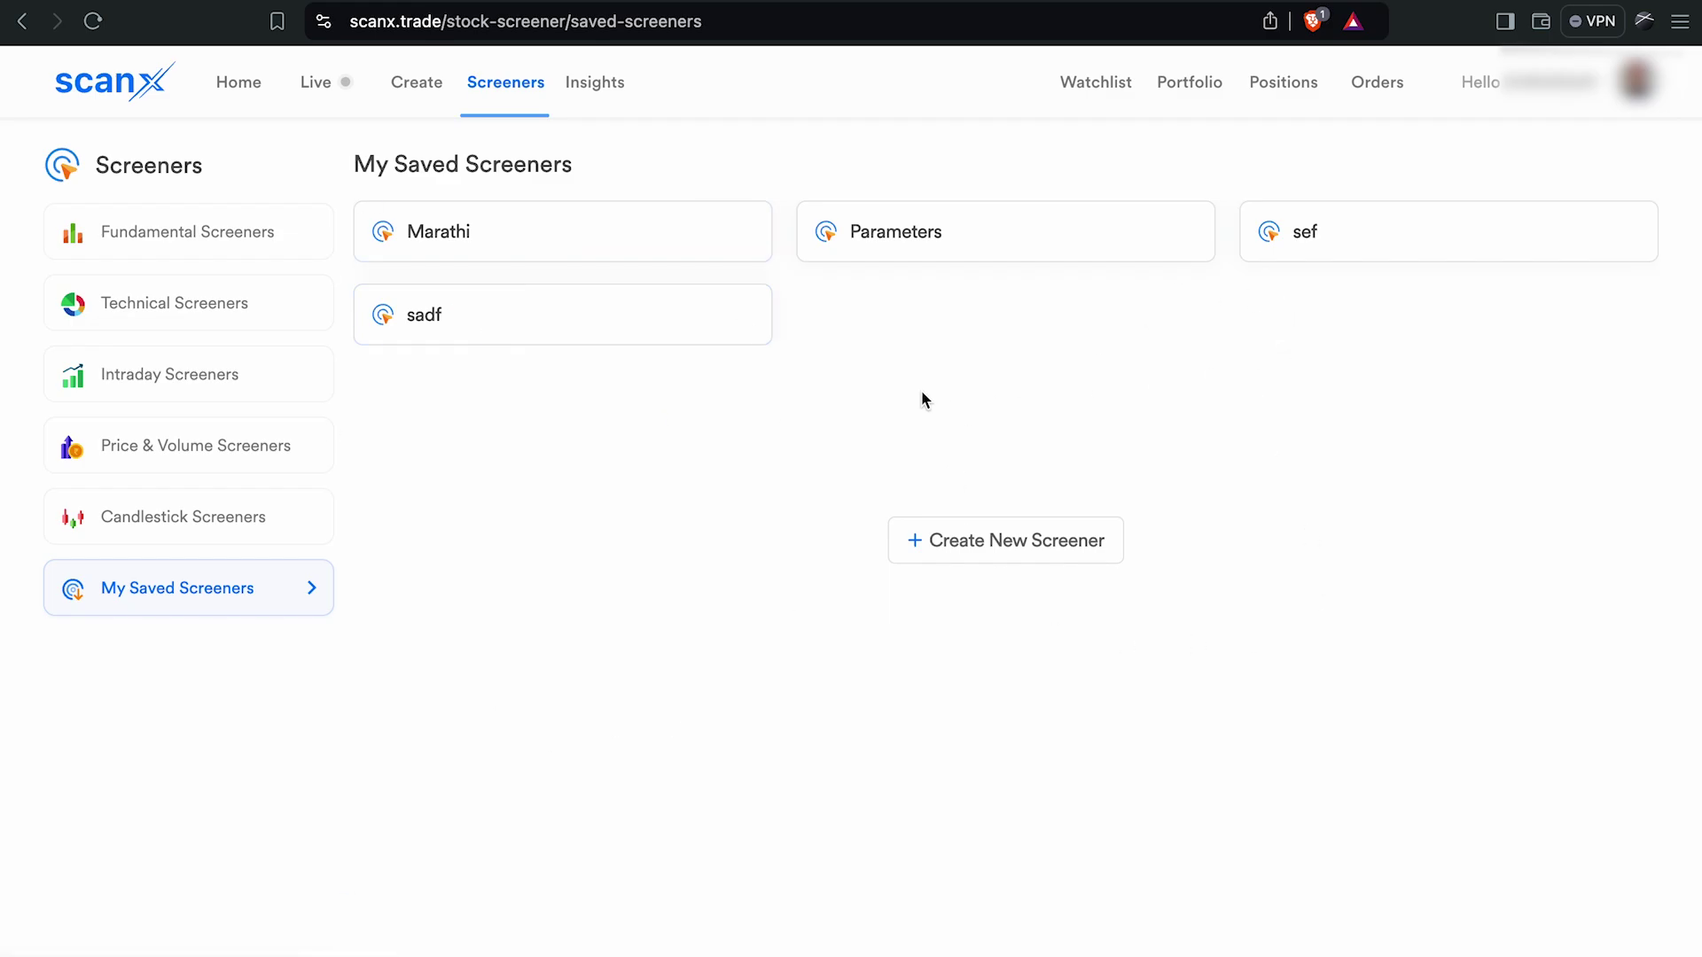
left_click(649, 247)
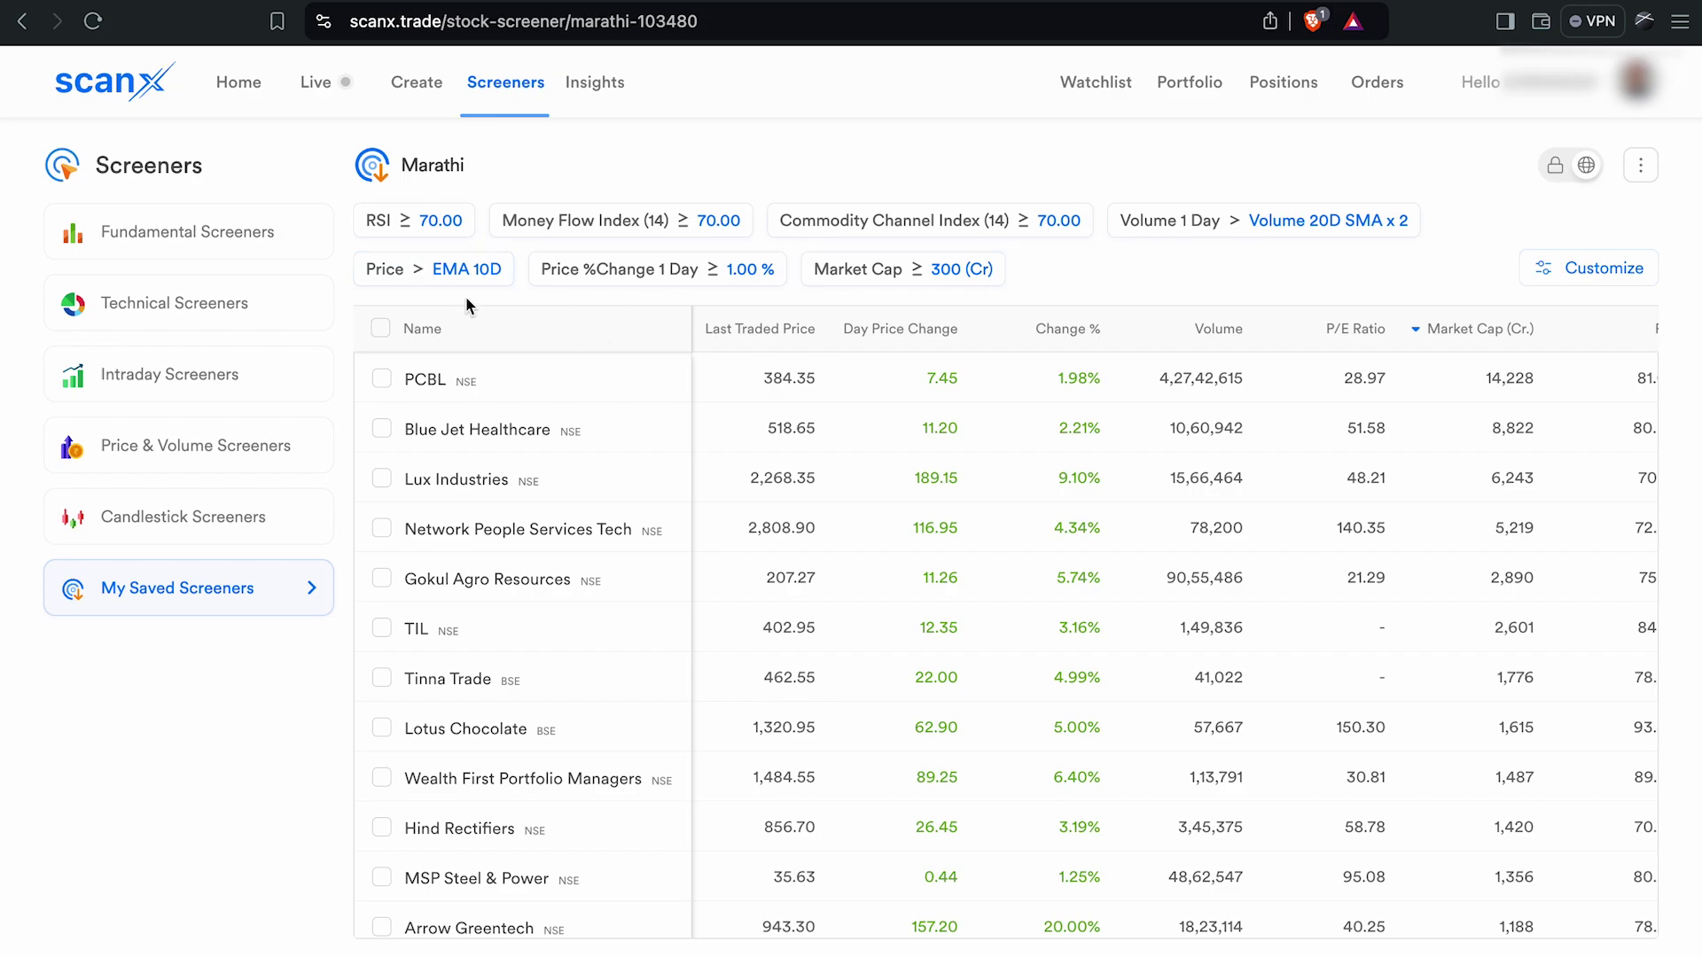